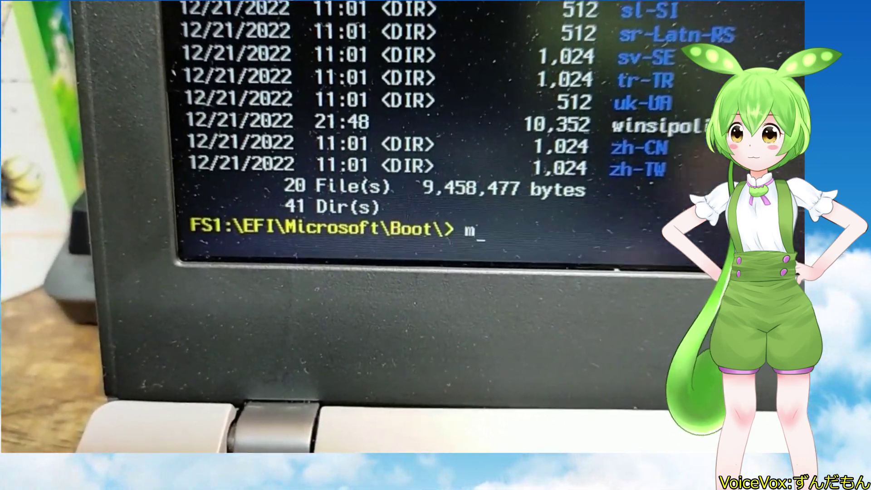
In the EFI shell, write the mapping information of drive fs1: to map.txt in the Microsoft Boot folder.
{"action": "type", "text": "p"}
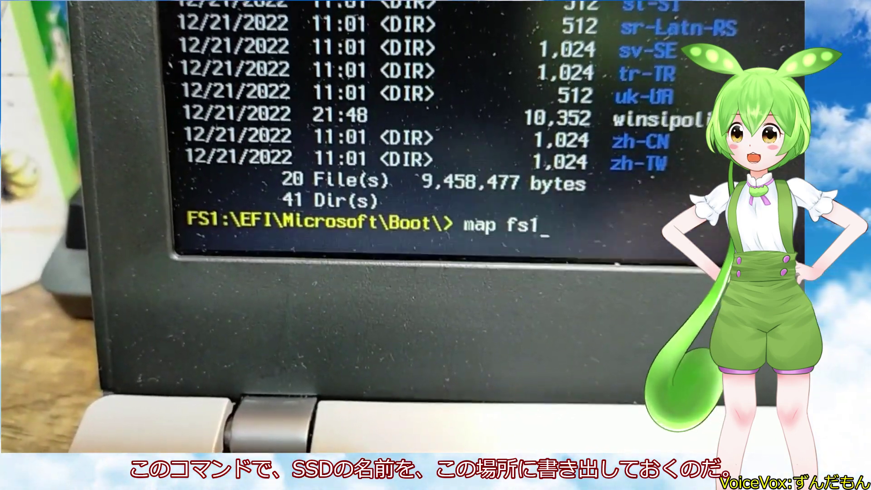
{"action": "type", "text": "fs1: "}
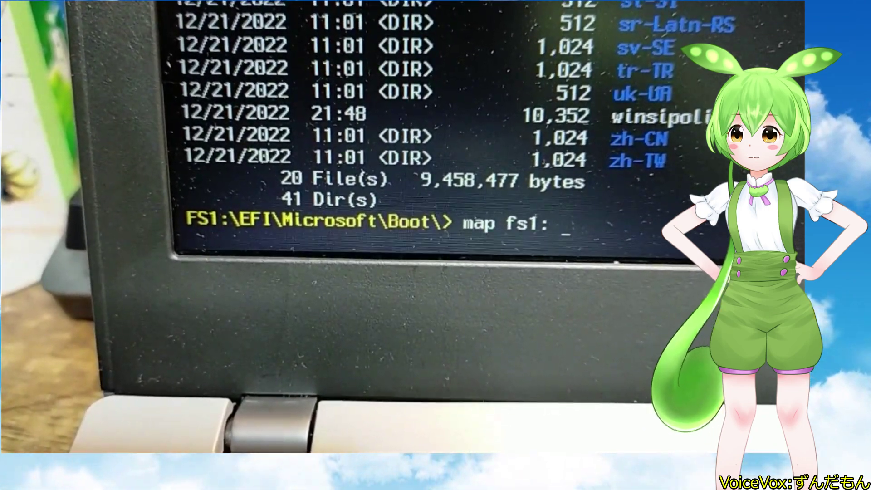
{"action": "type", "text": ">"}
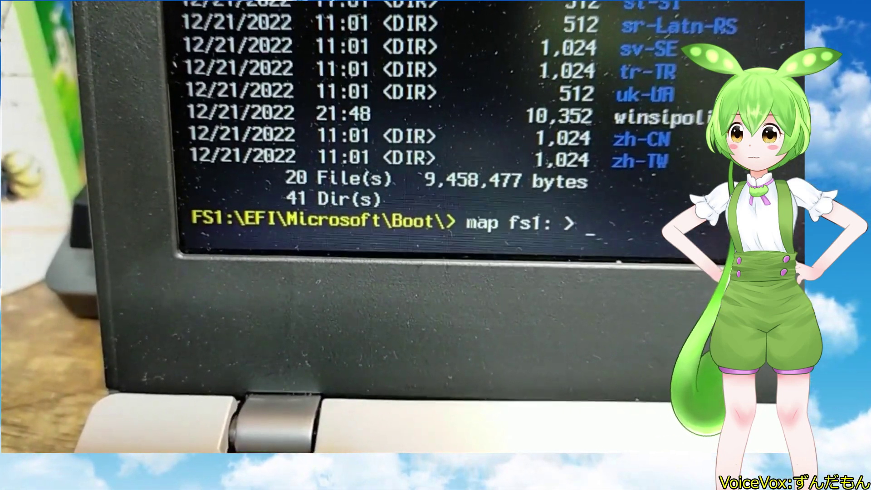
{"action": "type", "text": " m"}
{"action": "type", "text": "ap.txt"}
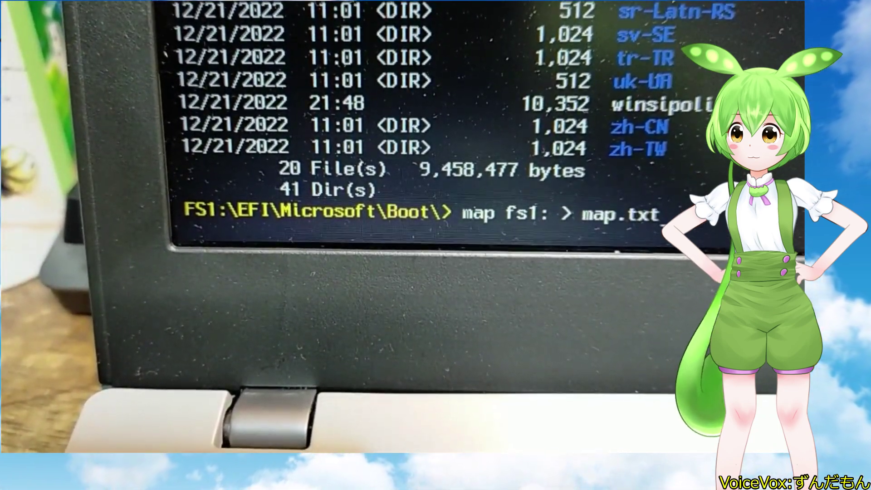
{"action": "key", "text": "Return"}
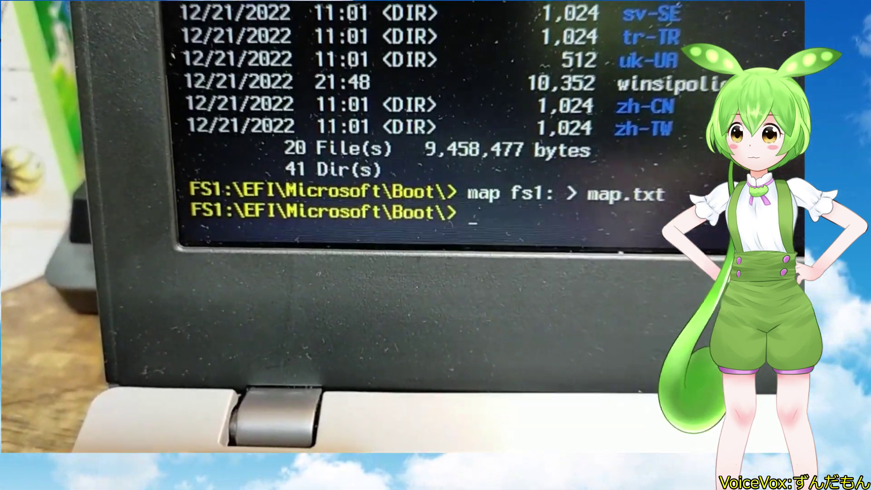
Exit the EFI shell.
{"action": "type", "text": "ex"}
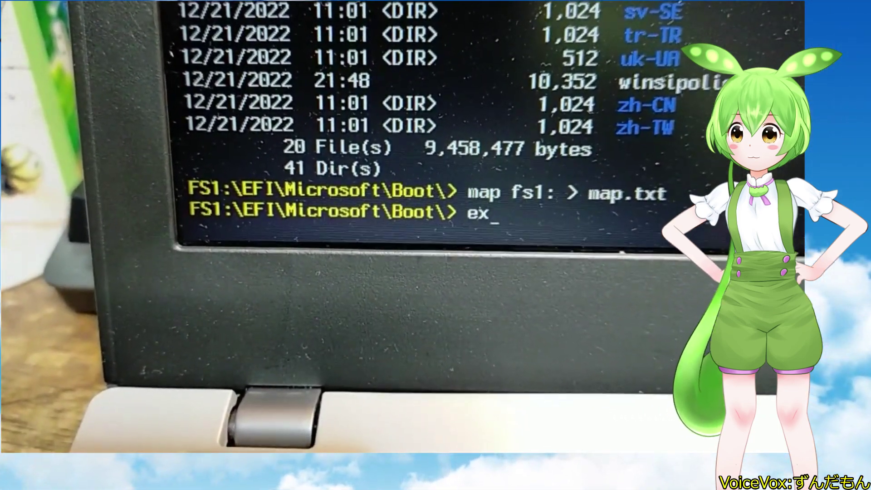
{"action": "type", "text": "it"}
{"action": "key", "text": "Return"}
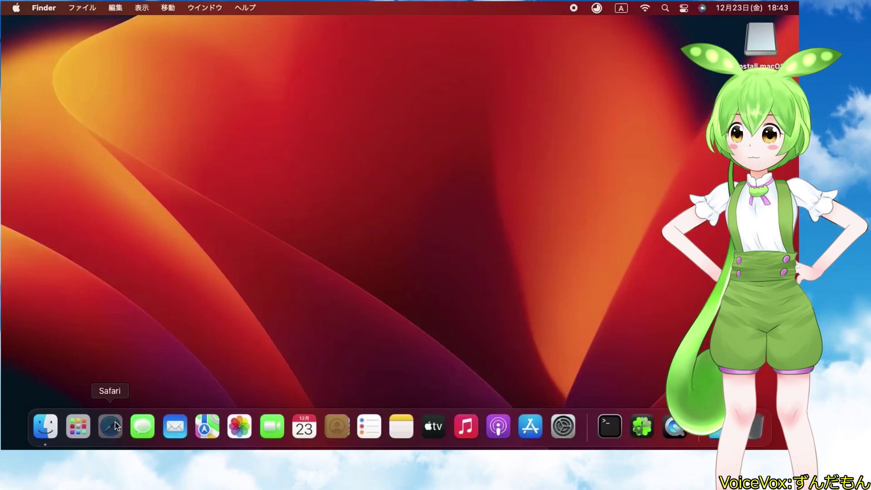
Open Safari and search the web for "opencore configrator".
{"action": "left_click", "coordinate": [119, 424]}
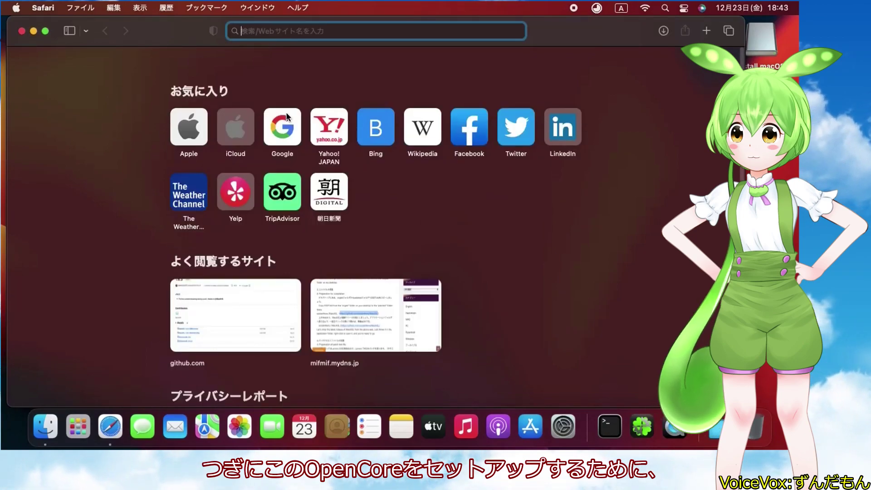
{"action": "type", "text": "opencor"}
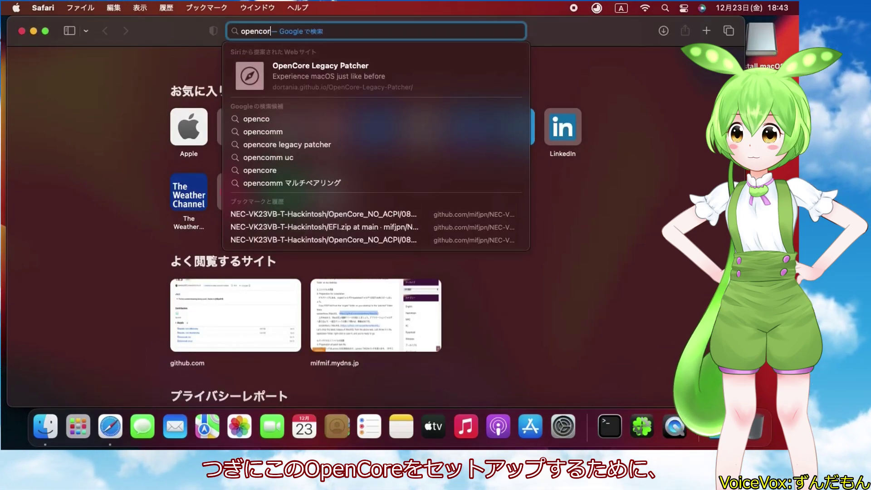
{"action": "type", "text": "e configrator"}
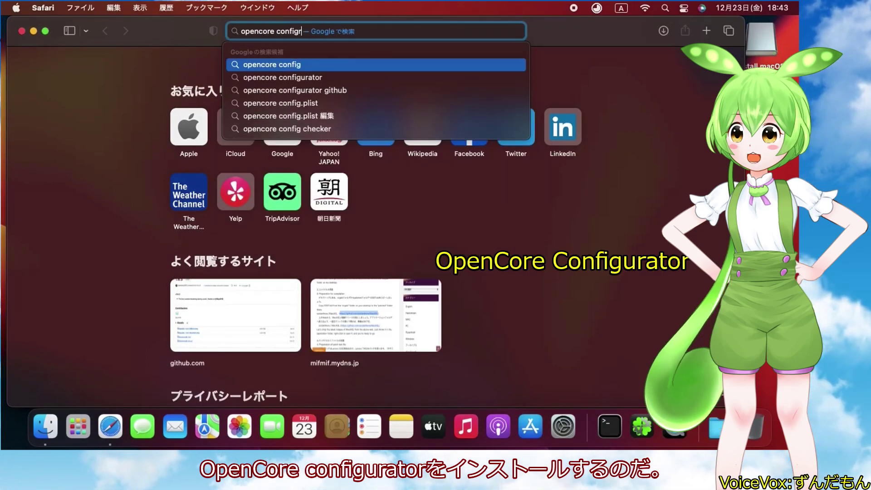
{"action": "key", "text": "Escape"}
{"action": "key", "text": "Return"}
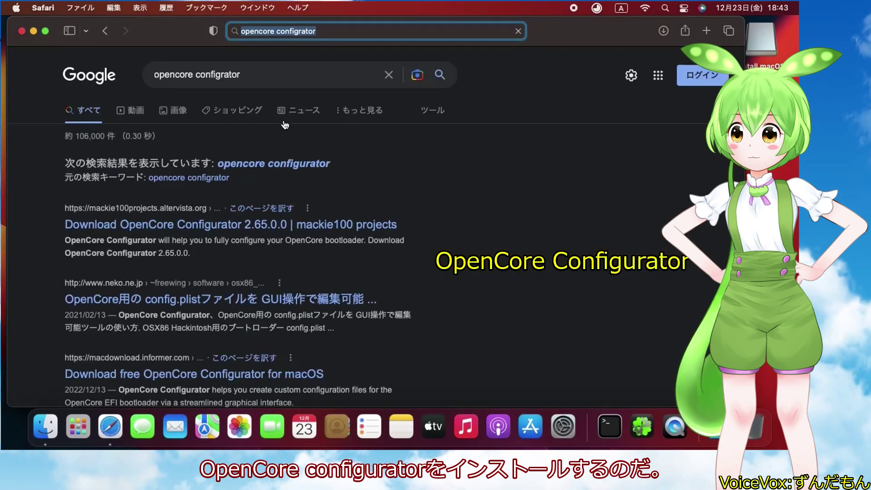
Download OpenCore Configurator from its mackie100 projects page and close the browser window.
{"action": "left_click", "coordinate": [279, 225]}
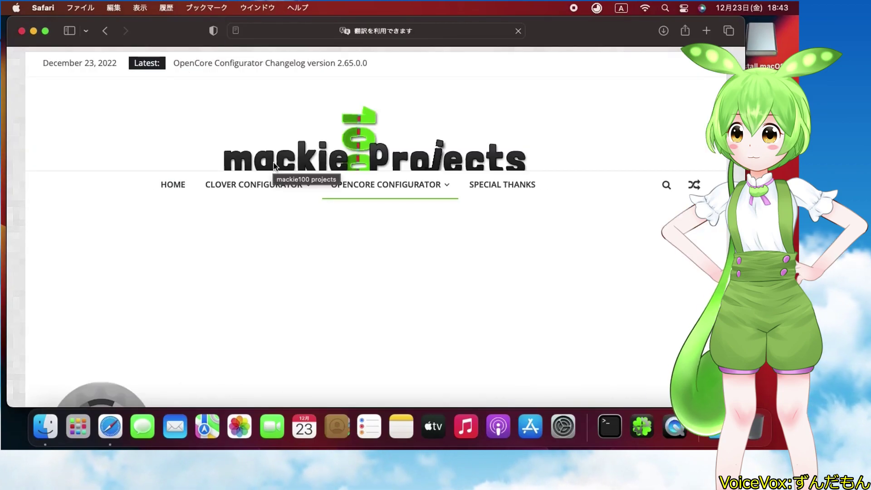
{"action": "scroll", "coordinate": [275, 164], "scroll_direction": "down", "scroll_amount": 10}
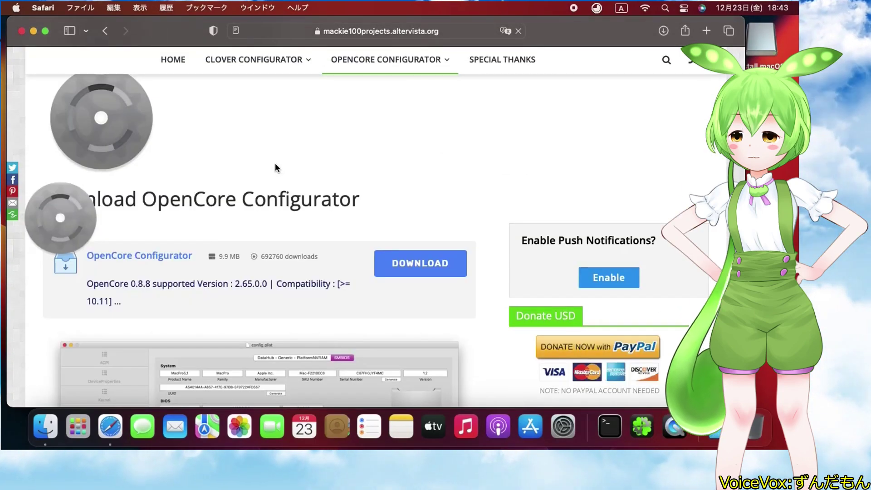
{"action": "left_click", "coordinate": [410, 265]}
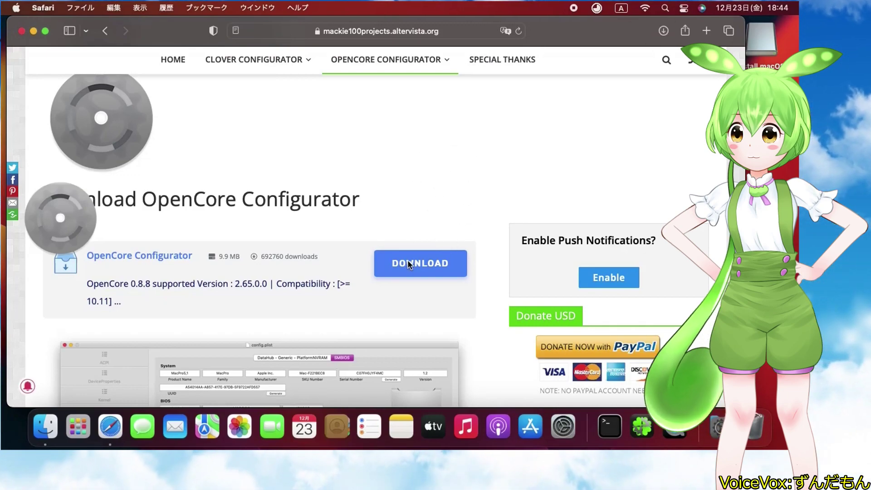
{"action": "left_click", "coordinate": [22, 31]}
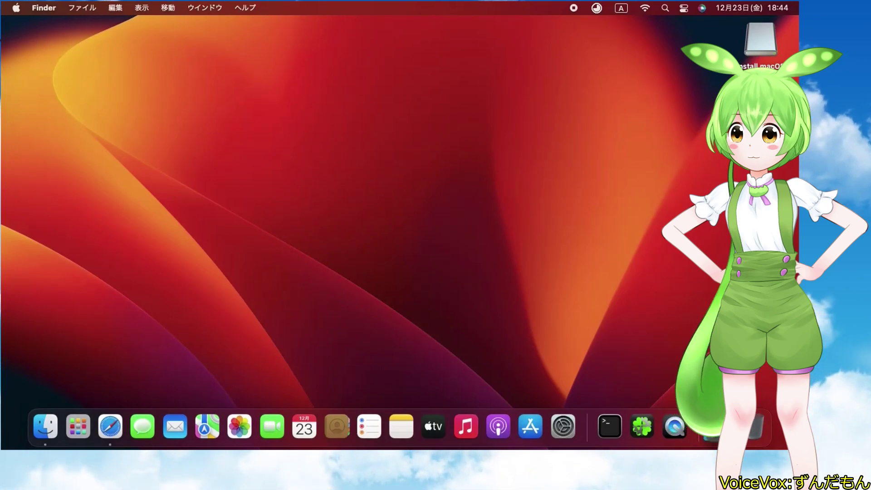
Launch OpenCore Configurator from the Applications folder, confirming that it may be opened.
{"action": "left_click", "coordinate": [672, 304]}
{"action": "left_click_drag", "start_coordinate": [215, 204], "coordinate": [90, 228]}
{"action": "left_click", "coordinate": [90, 228]}
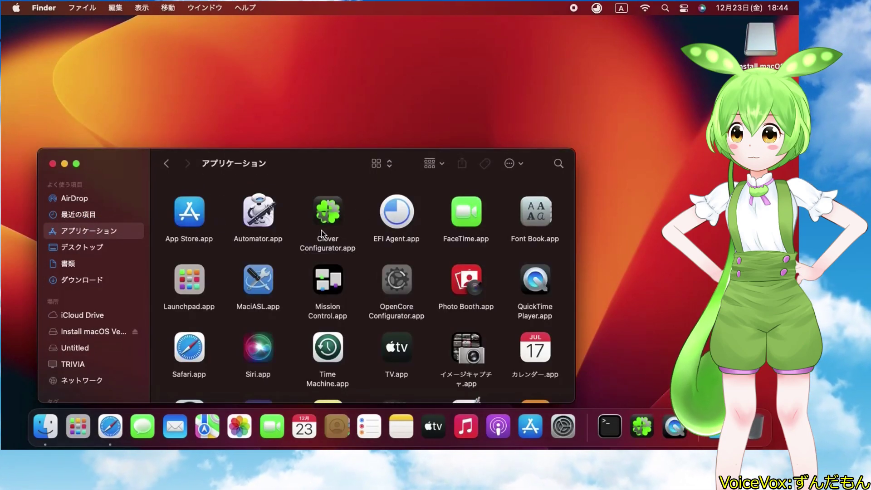
{"action": "right_click", "coordinate": [398, 281]}
{"action": "left_click", "coordinate": [421, 164]}
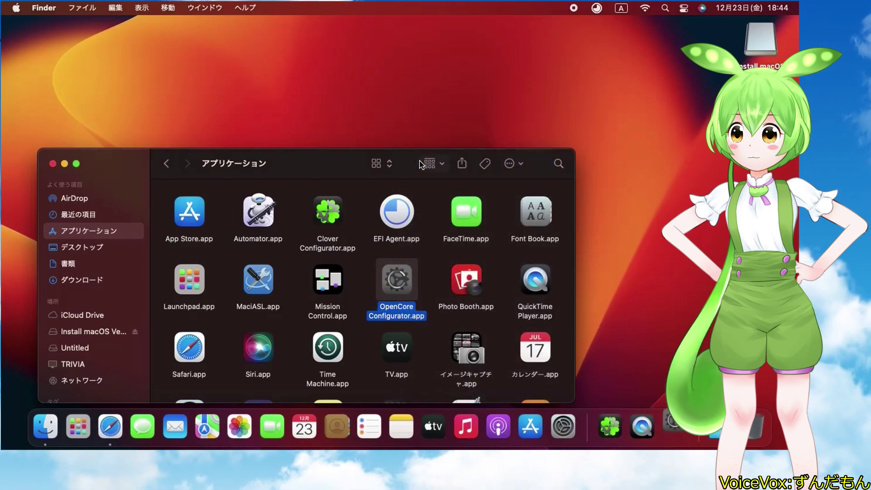
{"action": "left_click", "coordinate": [435, 230]}
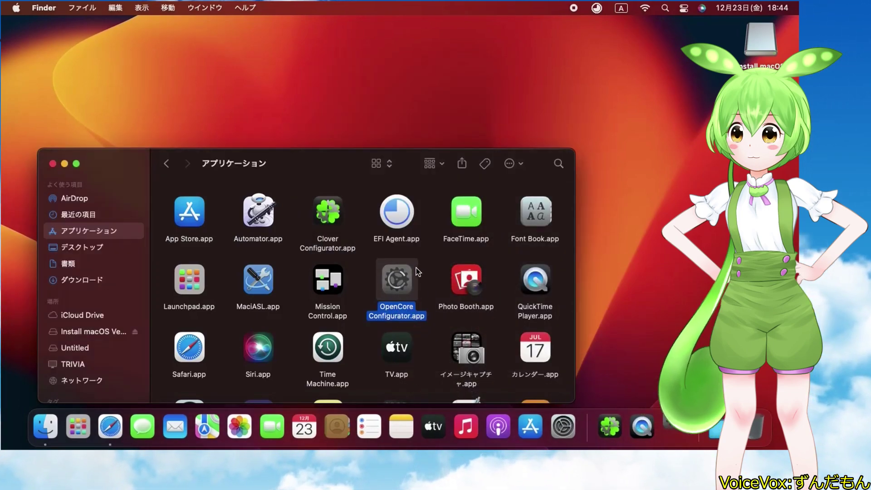
{"action": "right_click", "coordinate": [402, 279]}
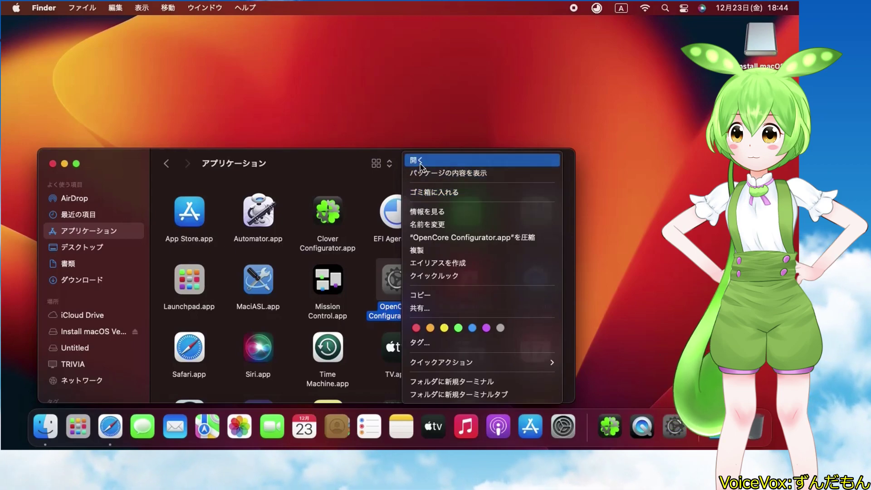
{"action": "left_click", "coordinate": [420, 164]}
{"action": "left_click", "coordinate": [398, 260]}
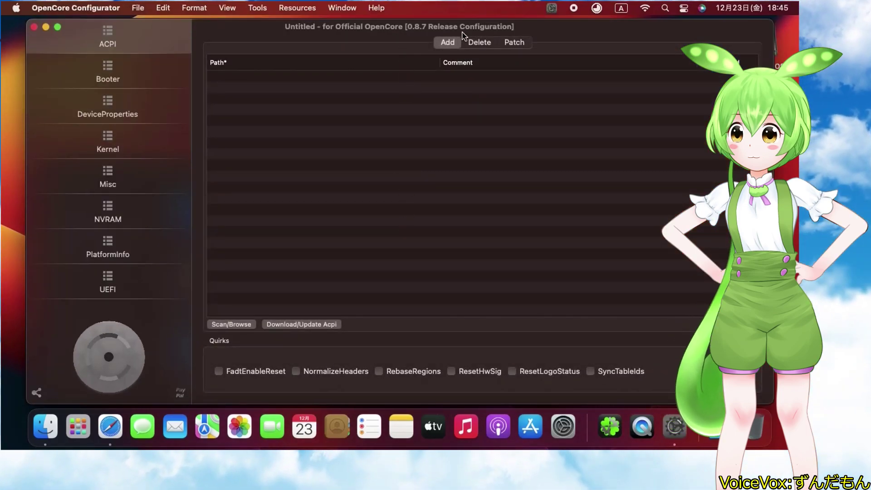
Set OpenCore Configurator to OC 0.8.8 Development Version with the MOD fork, restart it, and close the open windows.
{"action": "left_click", "coordinate": [93, 9]}
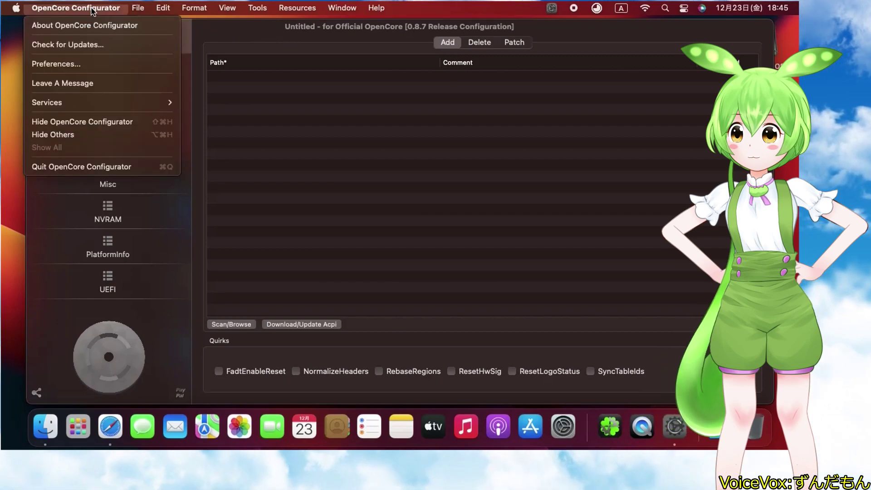
{"action": "left_click", "coordinate": [79, 63]}
{"action": "left_click", "coordinate": [360, 101]}
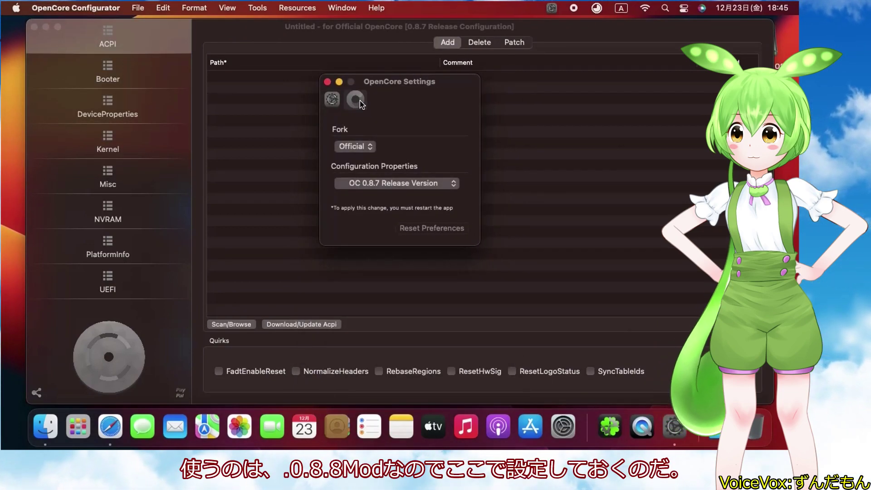
{"action": "left_click", "coordinate": [454, 184]}
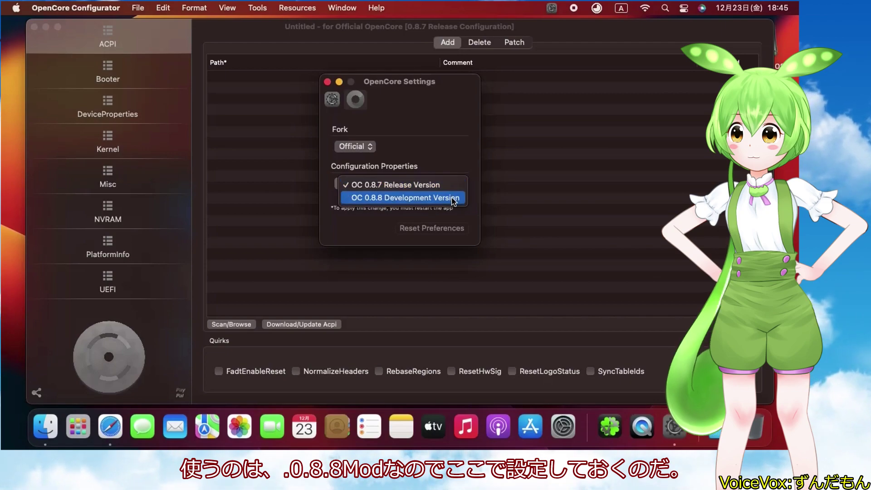
{"action": "left_click", "coordinate": [453, 197]}
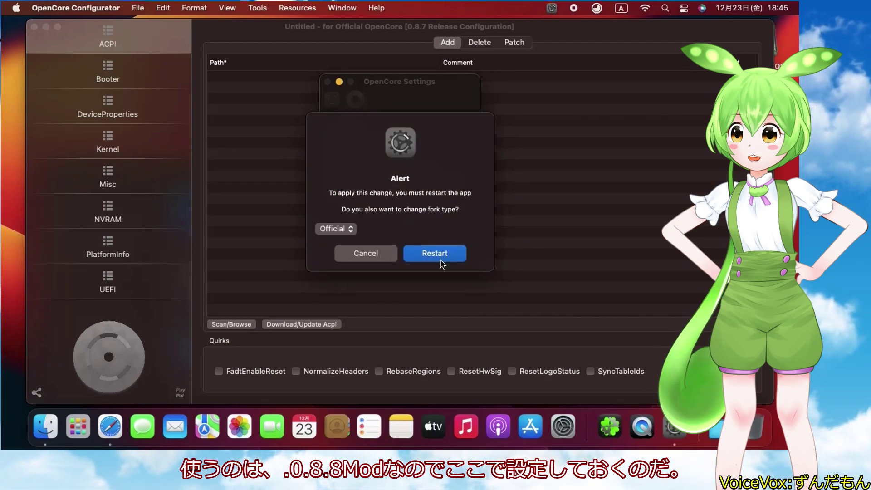
{"action": "left_click", "coordinate": [352, 233]}
{"action": "left_click", "coordinate": [333, 243]}
{"action": "left_click", "coordinate": [434, 255]}
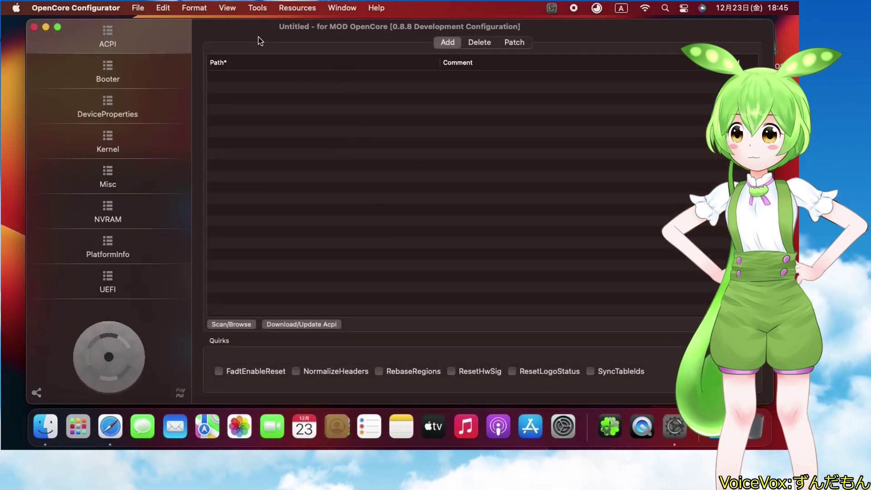
{"action": "left_click", "coordinate": [34, 28]}
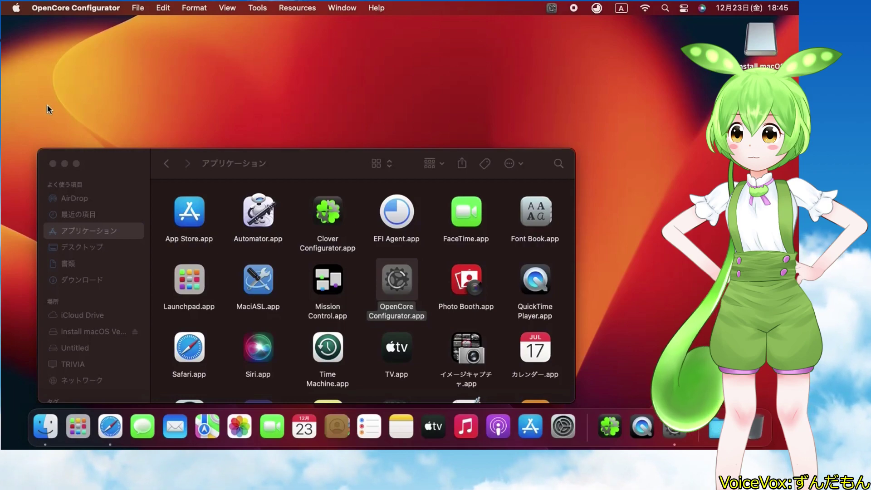
{"action": "left_click", "coordinate": [52, 163]}
Grant EFI Agent access to removable volumes and mount the ELECOM drive's EFI partition disk2s1, authorising with the account password.
{"action": "left_click", "coordinate": [597, 8]}
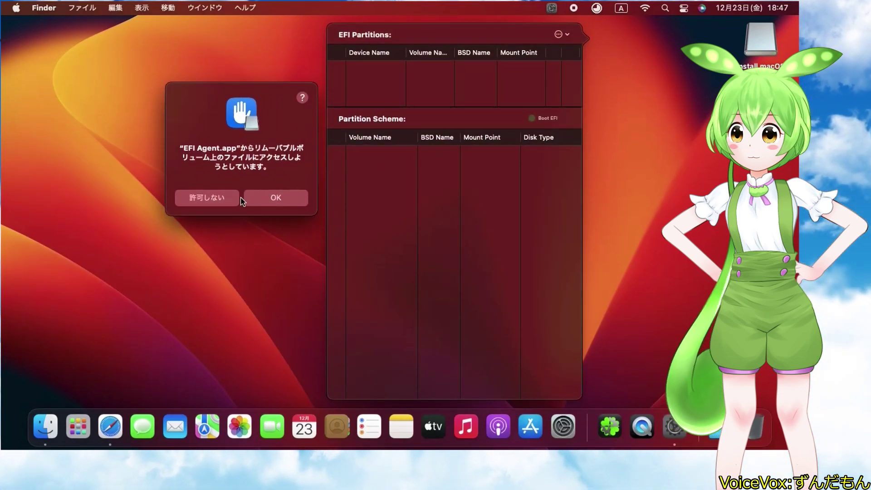
{"action": "left_click", "coordinate": [277, 196]}
{"action": "left_click", "coordinate": [277, 195]}
{"action": "left_click", "coordinate": [597, 9]}
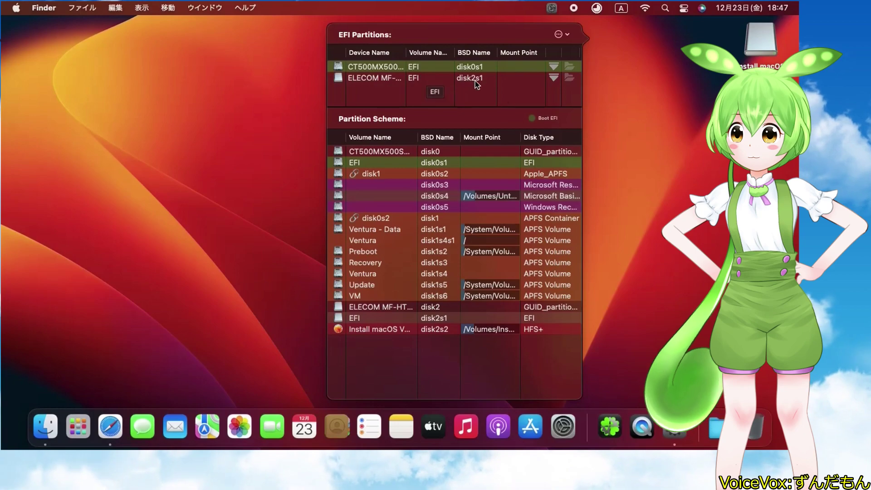
{"action": "left_click", "coordinate": [553, 79]}
{"action": "type", "text": "•••••"}
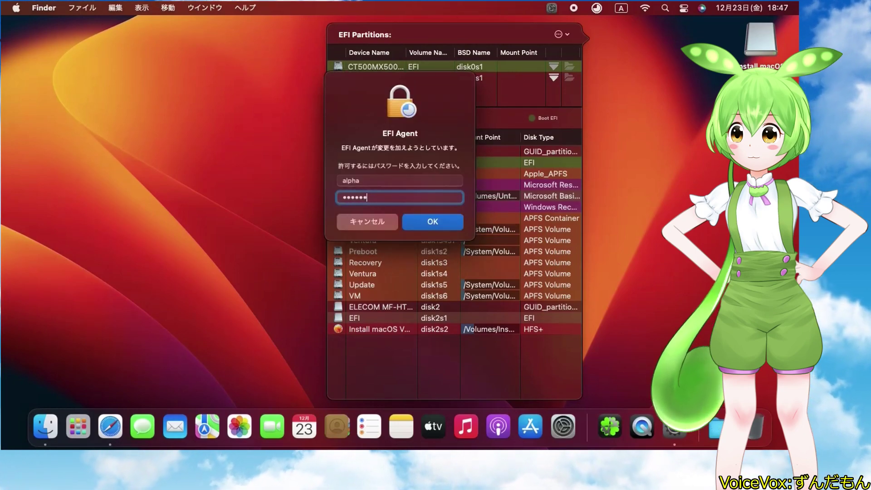
{"action": "key", "text": "Return"}
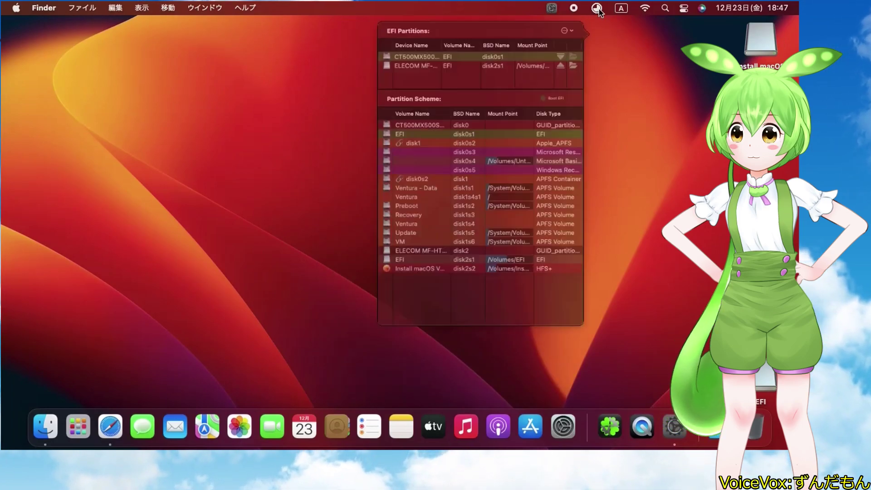
Open the mounted disk2s1 EFI volume, copy its EFI folder to the desktop, and move the Finder window aside.
{"action": "left_click", "coordinate": [570, 79]}
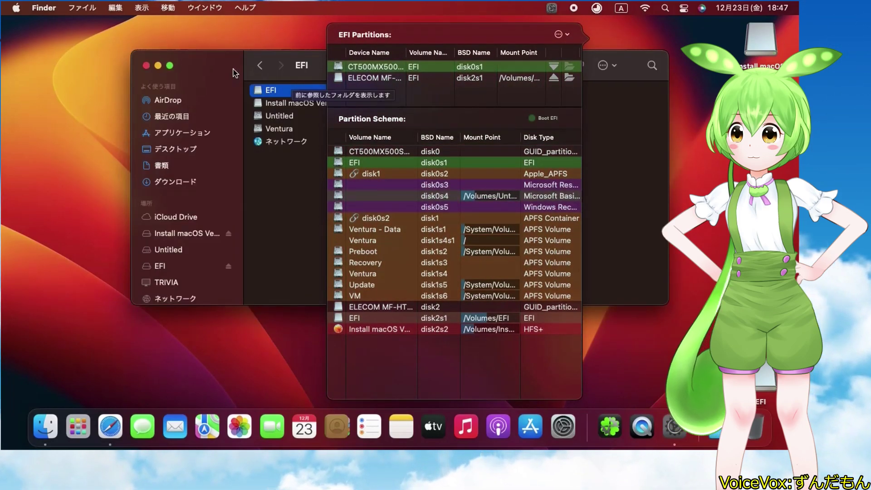
{"action": "left_click", "coordinate": [337, 87]}
{"action": "left_click_drag", "start_coordinate": [412, 94], "coordinate": [699, 140]}
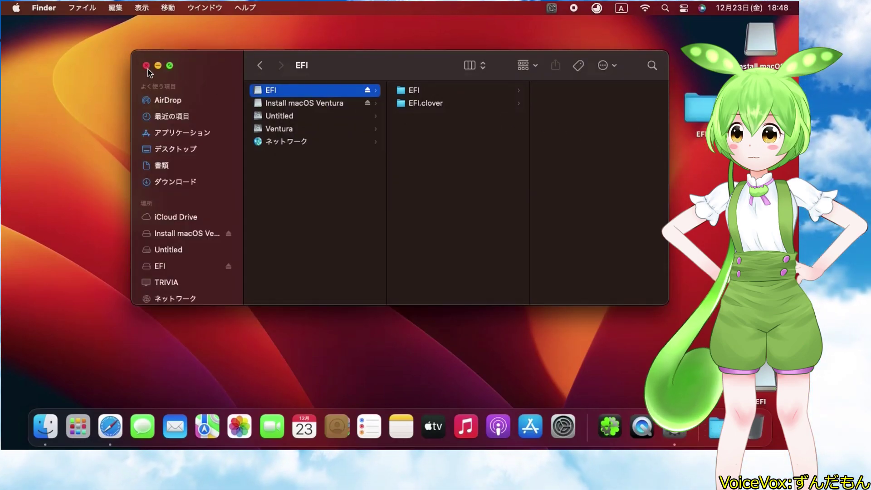
{"action": "left_click_drag", "start_coordinate": [373, 74], "coordinate": [251, 46]}
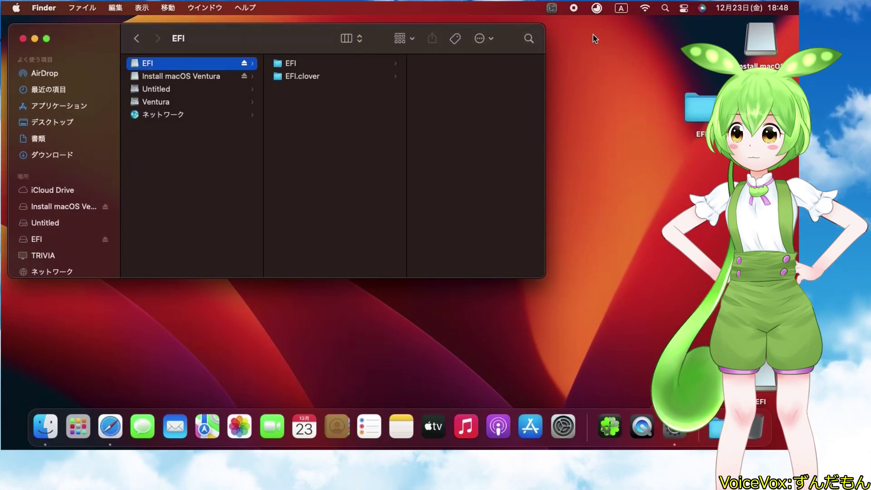
Mount the CT500MX500 SSD's EFI partition disk0s1 with EFI Agent and open it in Finder.
{"action": "left_click", "coordinate": [596, 8]}
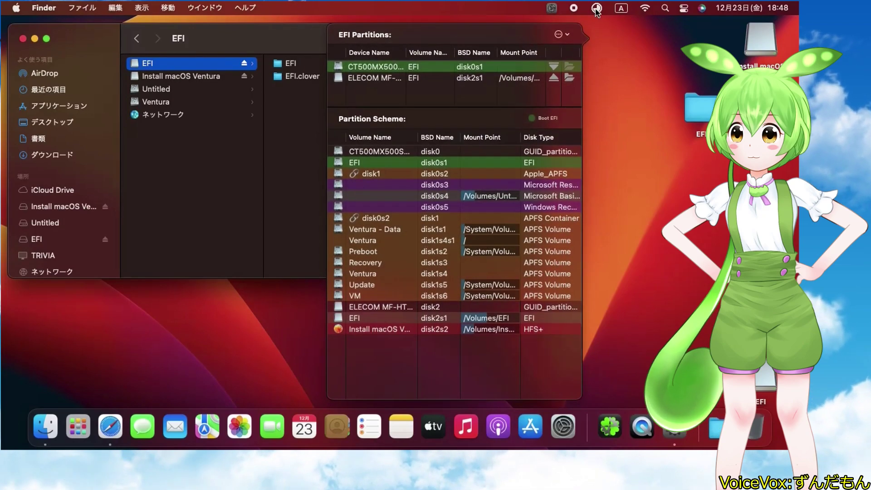
{"action": "left_click", "coordinate": [555, 66]}
{"action": "left_click", "coordinate": [568, 67]}
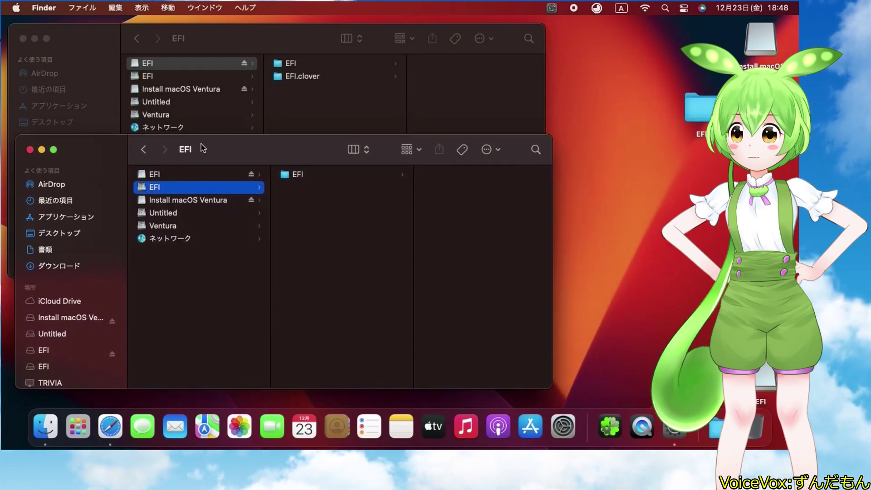
Move the BOOT and CLOVER folders in the SSD's EFI folder to the trash.
{"action": "left_click_drag", "start_coordinate": [201, 143], "coordinate": [195, 148]}
{"action": "left_click", "coordinate": [285, 180]}
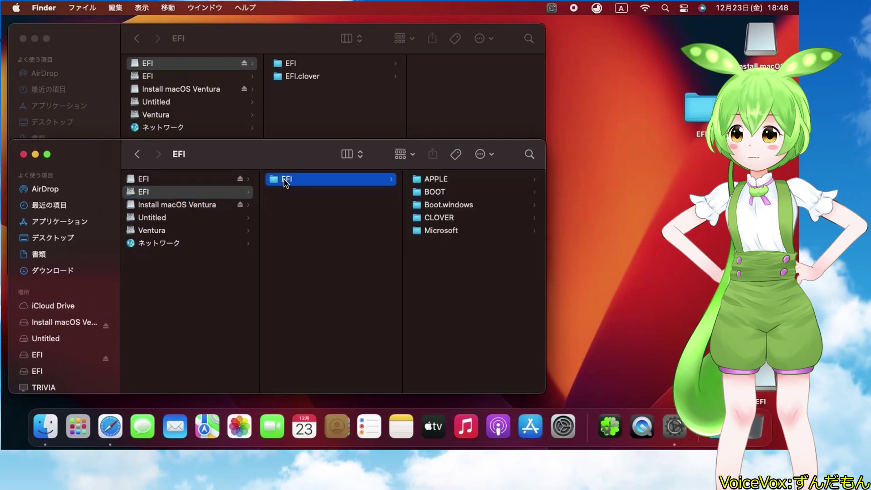
{"action": "left_click", "coordinate": [435, 194]}
{"action": "right_click", "coordinate": [357, 193]}
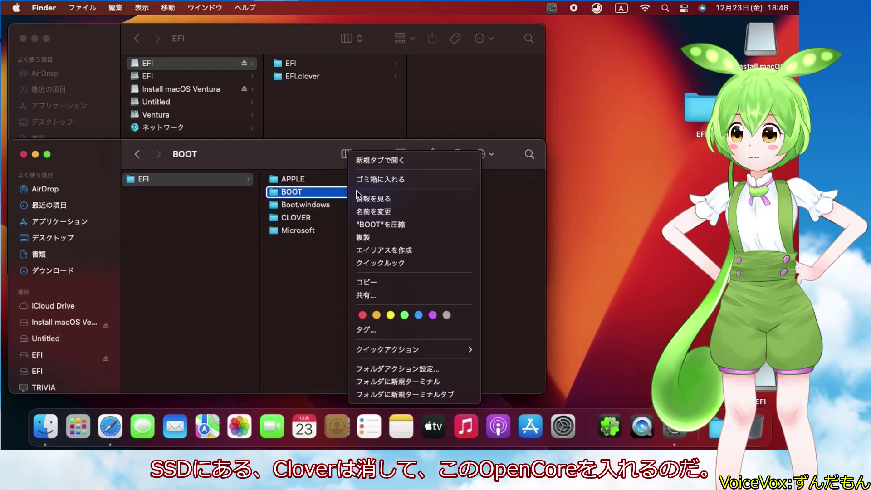
{"action": "left_click", "coordinate": [380, 179]}
{"action": "right_click", "coordinate": [315, 205]}
{"action": "left_click", "coordinate": [329, 184]}
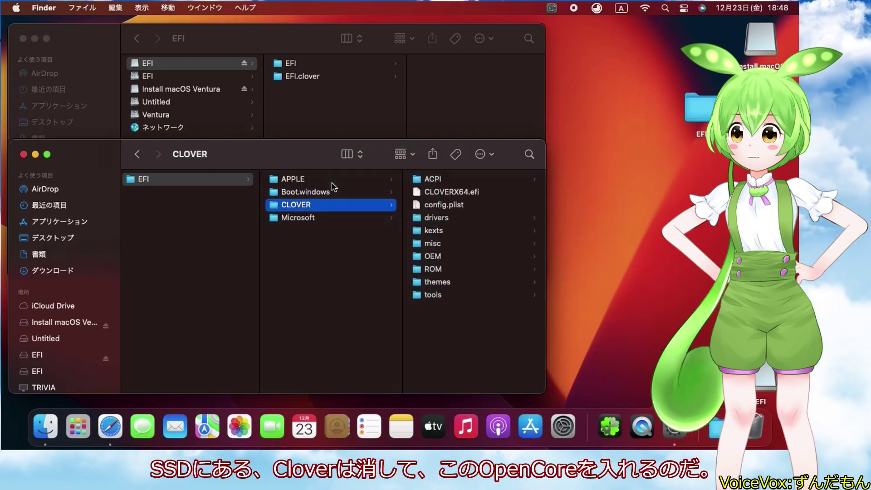
Copy the BOOT and OC folders from the desktop EFI folder into the SSD's EFI folder and close the desktop folder's window.
{"action": "double_click", "coordinate": [705, 108]}
{"action": "left_click_drag", "start_coordinate": [318, 51], "coordinate": [305, 241]}
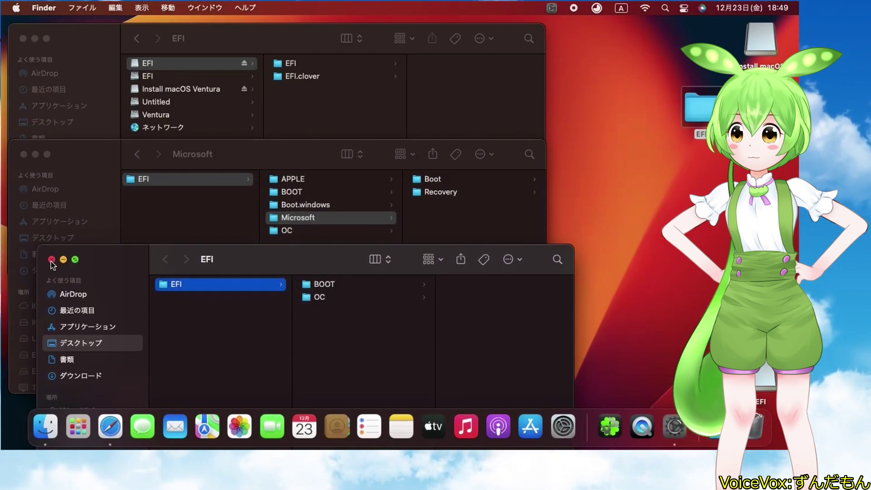
{"action": "left_click", "coordinate": [51, 260]}
Open the SSD's OC/ACPI folder and the USB drive's EFI.clover/CLOVER/ACPI/patched folder.
{"action": "left_click", "coordinate": [291, 231]}
{"action": "left_click", "coordinate": [433, 181]}
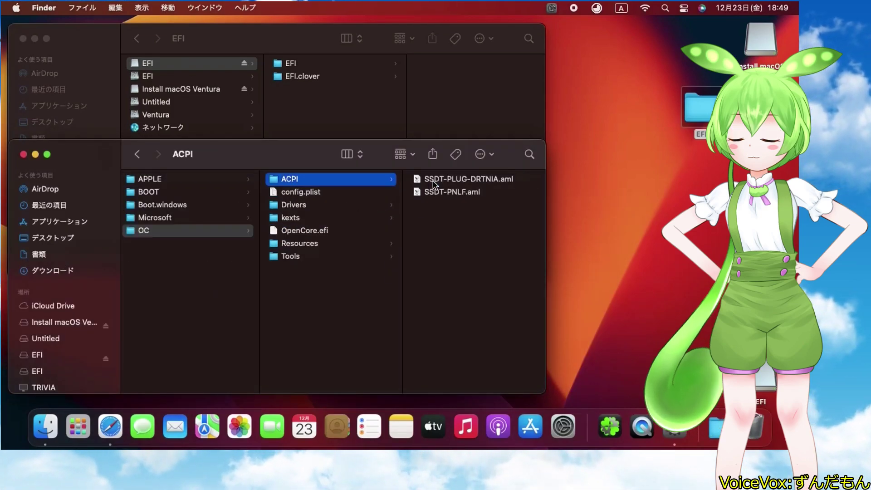
{"action": "left_click", "coordinate": [325, 85]}
{"action": "left_click", "coordinate": [321, 81]}
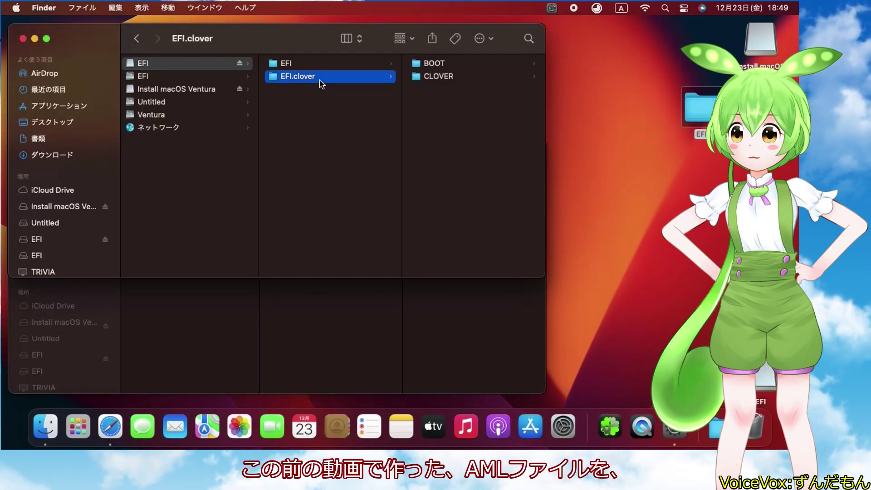
{"action": "left_click", "coordinate": [429, 79]}
{"action": "left_click", "coordinate": [427, 62]}
{"action": "left_click", "coordinate": [437, 76]}
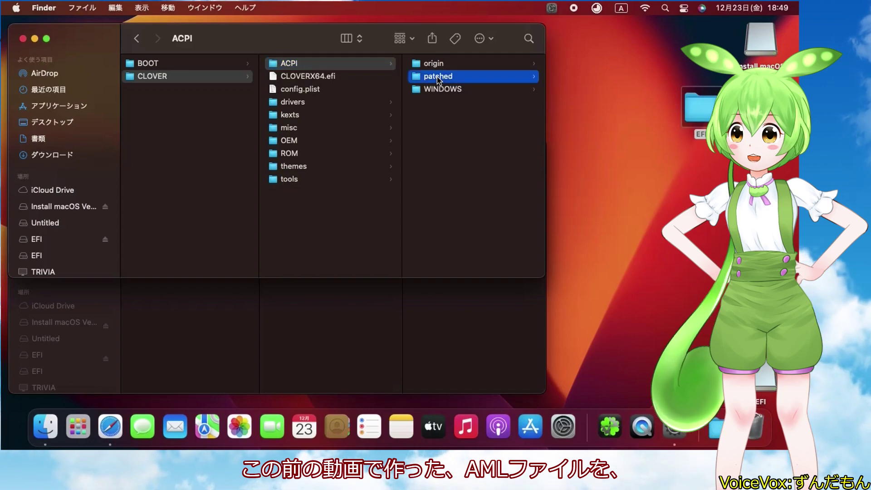
Copy all AML files from DSDT.aml through SSDT-x5_6-HwpLvt.aml in the patched folder into the SSD's OC/ACPI folder.
{"action": "left_click", "coordinate": [447, 62]}
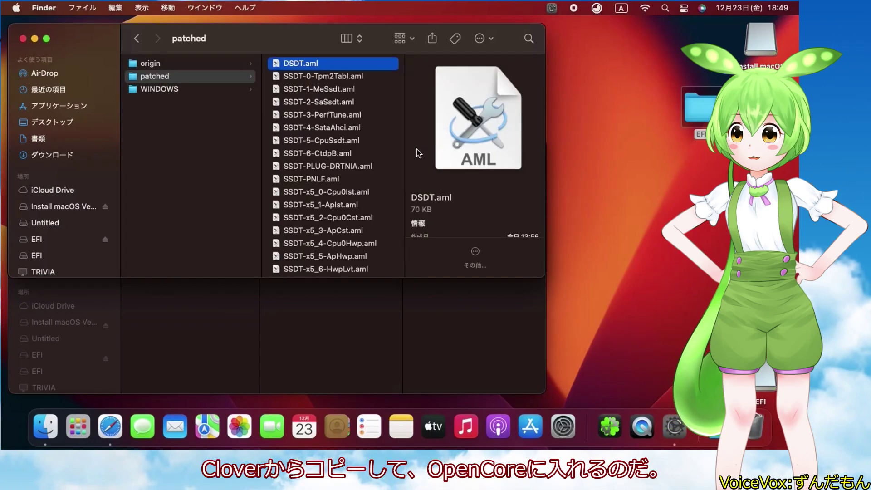
{"action": "left_click", "coordinate": [342, 268], "text": "shift"}
{"action": "left_click", "coordinate": [418, 312]}
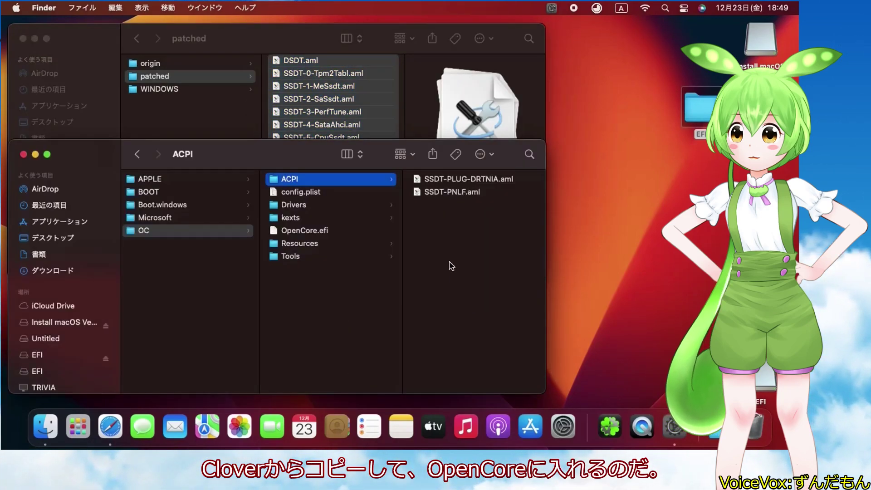
{"action": "right_click", "coordinate": [440, 252]}
{"action": "left_click", "coordinate": [465, 271]}
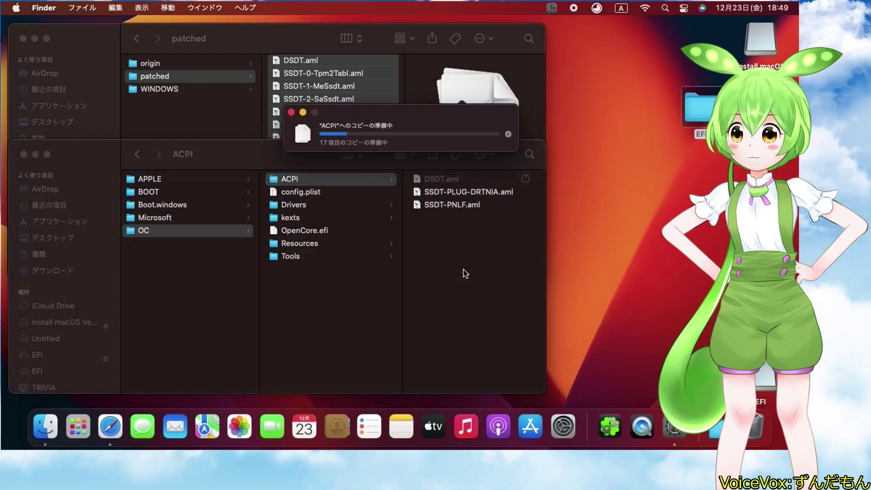
{"action": "left_click", "coordinate": [499, 151]}
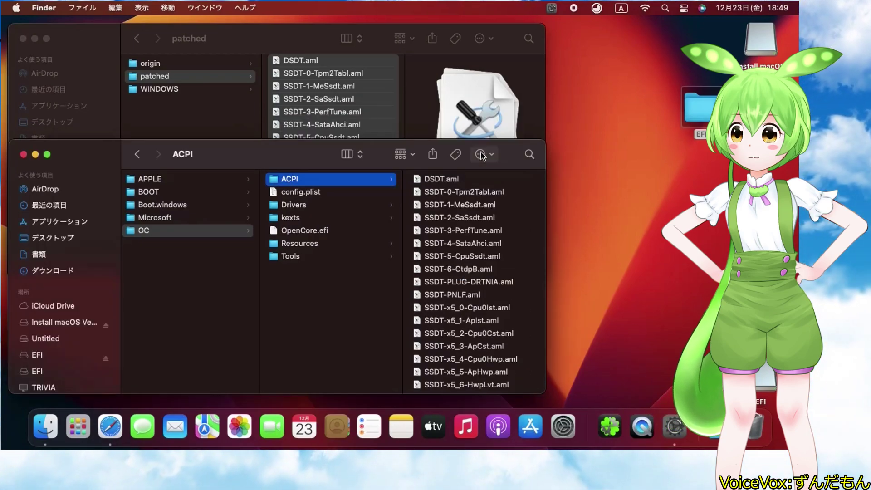
Move map.txt from the SSD's EFI/Microsoft/Boot folder to the desktop and close that Finder window.
{"action": "left_click", "coordinate": [159, 217]}
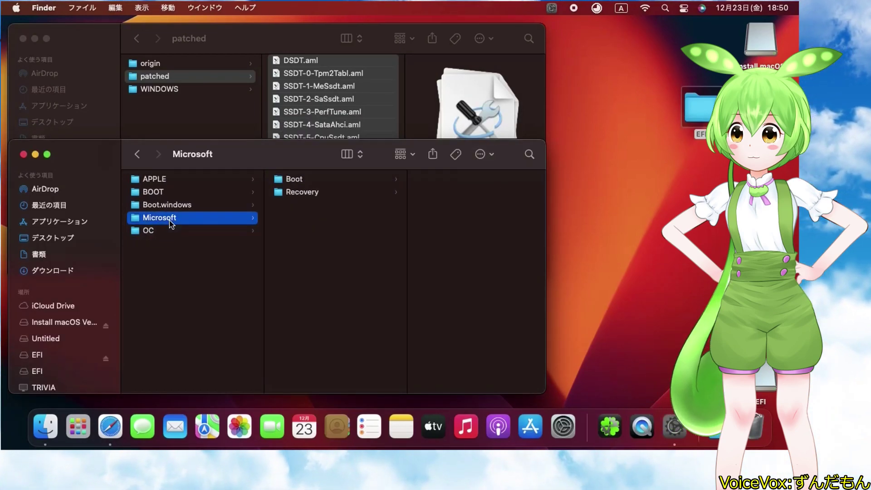
{"action": "left_click", "coordinate": [294, 180]}
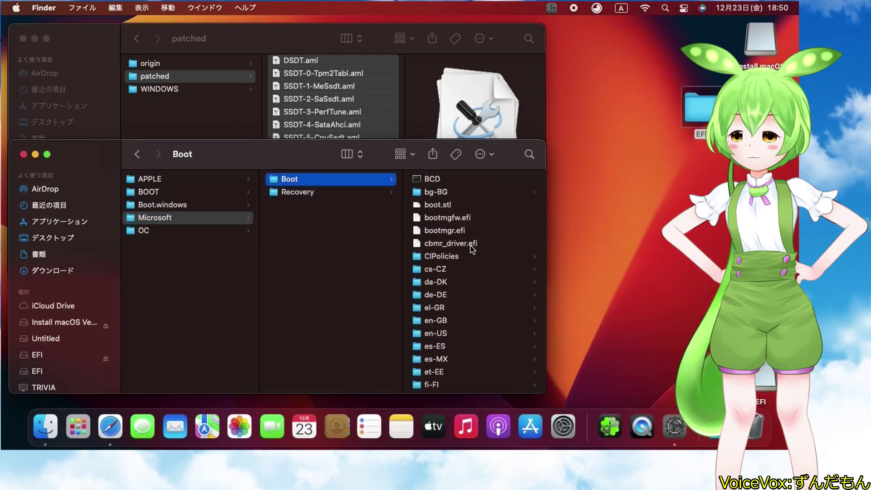
{"action": "scroll", "coordinate": [472, 249], "scroll_direction": "down", "scroll_amount": 20}
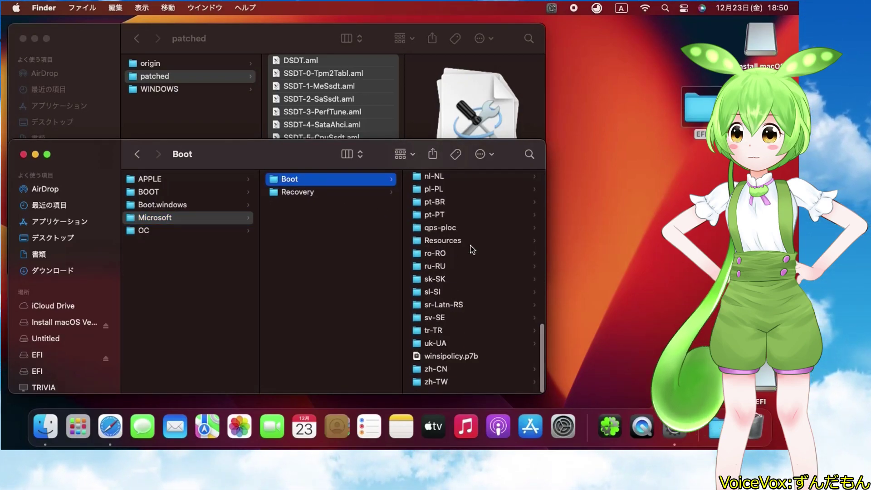
{"action": "scroll", "coordinate": [473, 250], "scroll_direction": "up", "scroll_amount": 20}
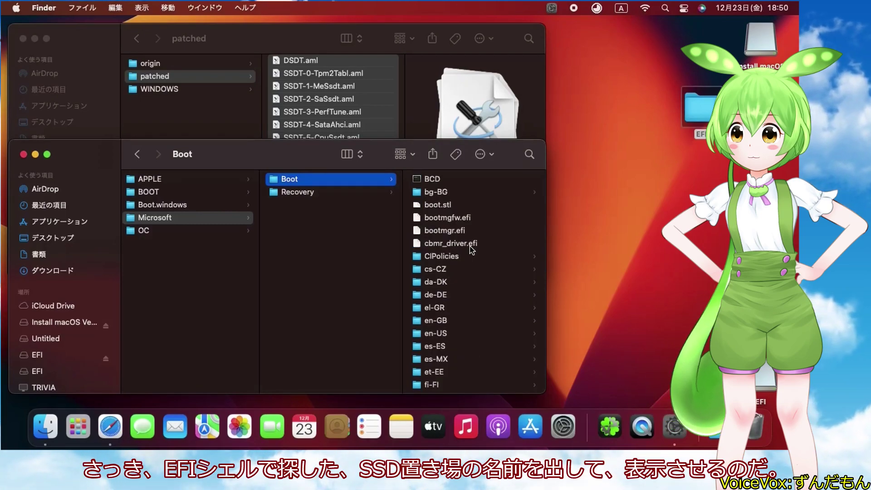
{"action": "scroll", "coordinate": [470, 246], "scroll_direction": "down", "scroll_amount": 6}
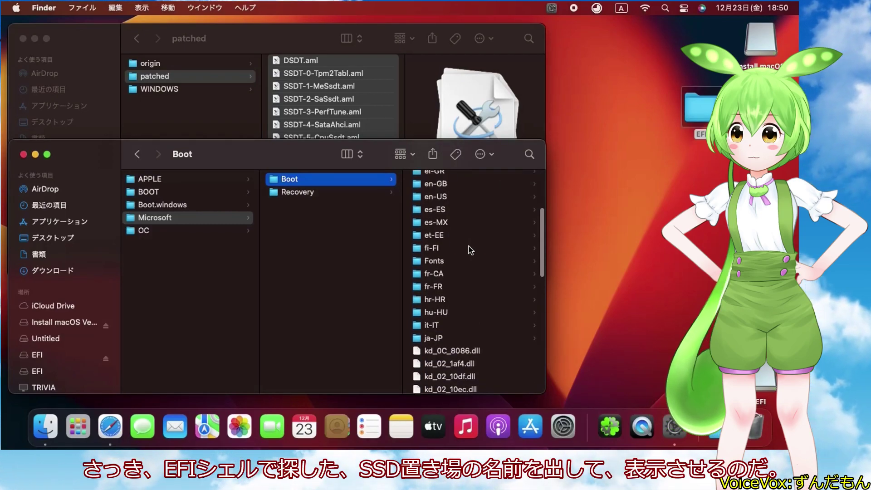
{"action": "scroll", "coordinate": [470, 246], "scroll_direction": "down", "scroll_amount": 6}
{"action": "double_click", "coordinate": [304, 356]}
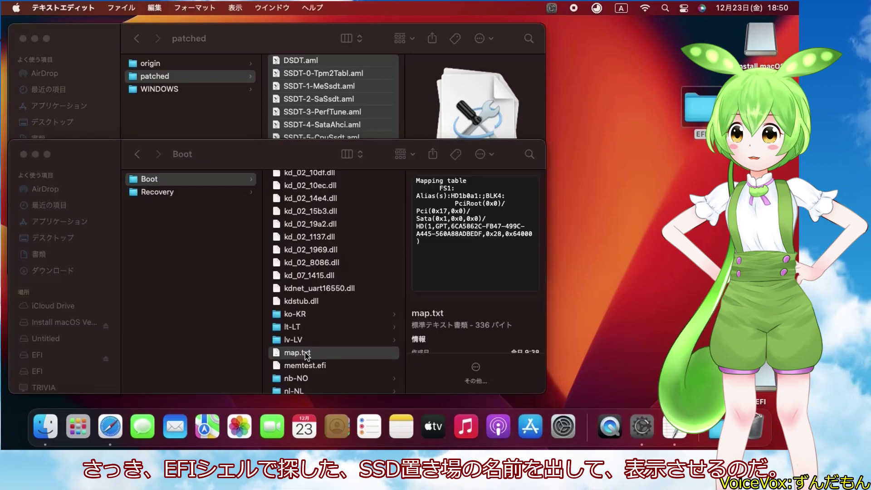
{"action": "left_click_drag", "start_coordinate": [304, 356], "coordinate": [652, 251]}
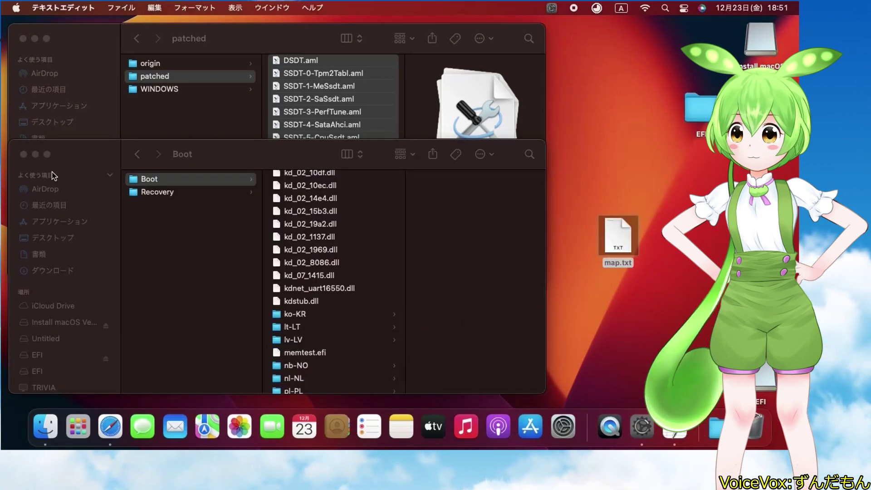
{"action": "left_click", "coordinate": [24, 154]}
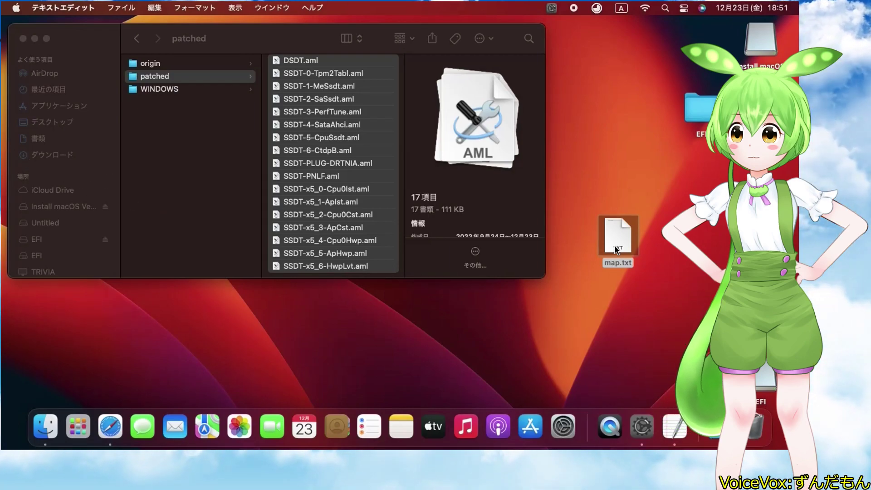
Open the desktop map.txt in Safari, shrink its window around the mapping table, and place it just above the Dock.
{"action": "right_click", "coordinate": [617, 250]}
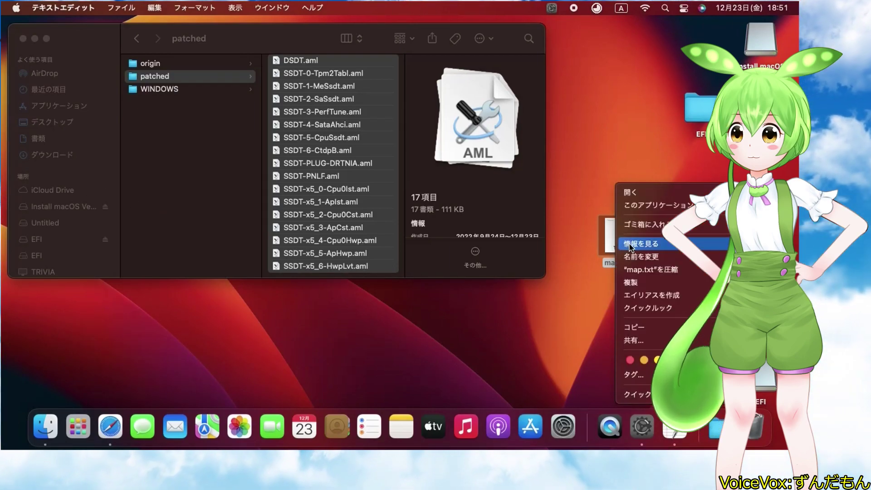
{"action": "mouse_move", "coordinate": [645, 211]}
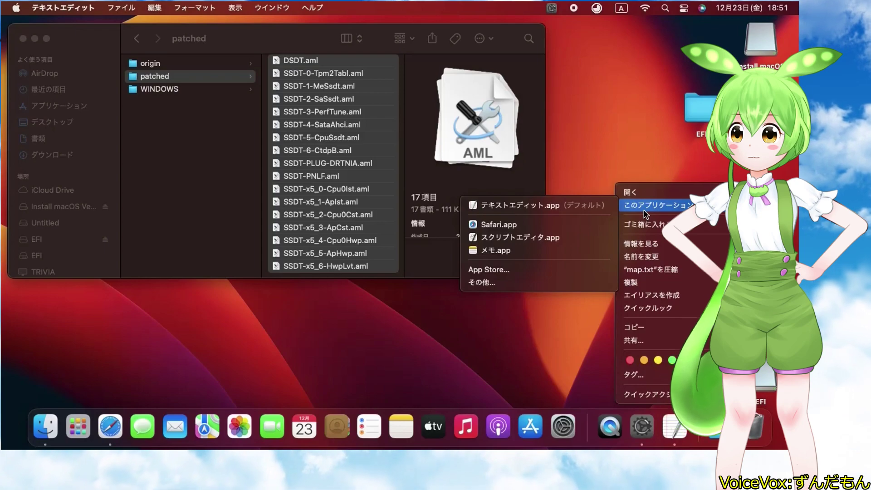
{"action": "left_click", "coordinate": [588, 223]}
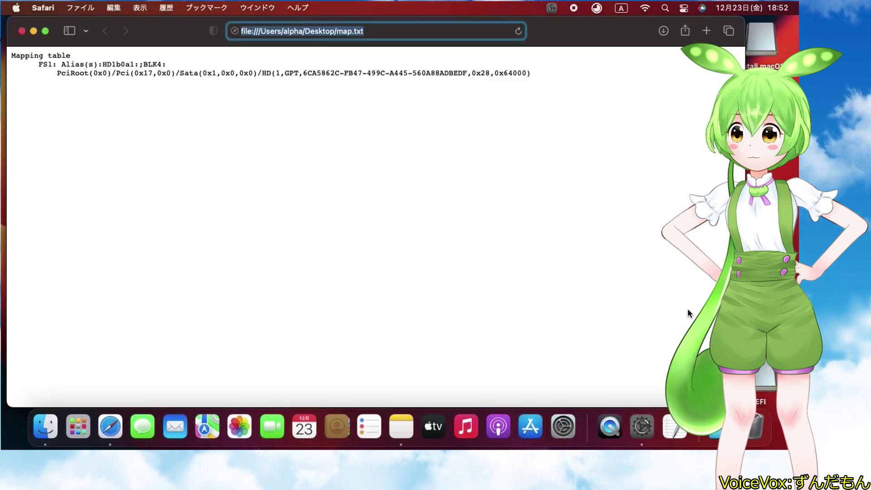
{"action": "left_click_drag", "start_coordinate": [745, 406], "coordinate": [549, 135]}
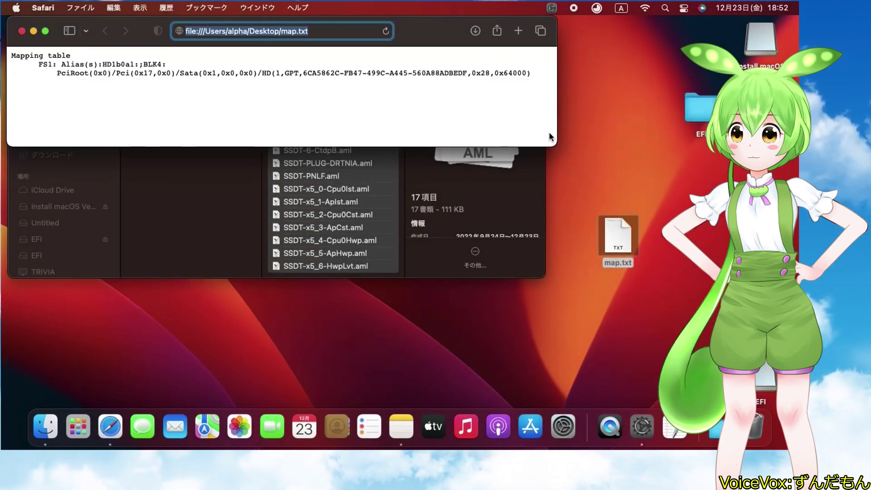
{"action": "left_click_drag", "start_coordinate": [438, 42], "coordinate": [440, 306]}
Go back from the Clover patched folder and close the remaining Finder window.
{"action": "left_click_drag", "start_coordinate": [312, 47], "coordinate": [312, 41]}
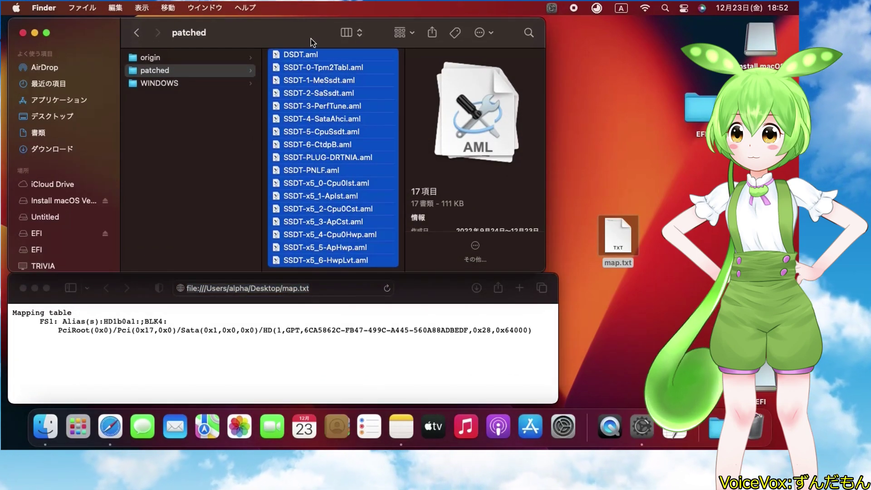
{"action": "left_click", "coordinate": [138, 36]}
{"action": "left_click", "coordinate": [138, 37]}
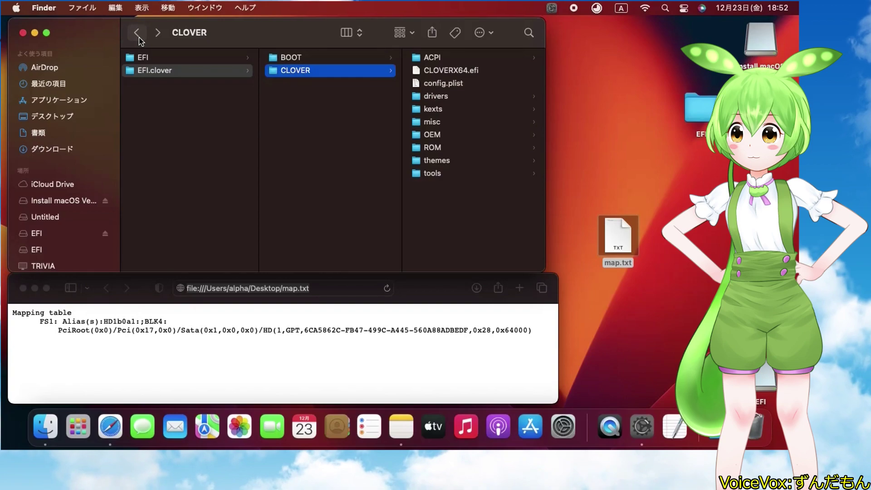
{"action": "left_click", "coordinate": [22, 33]}
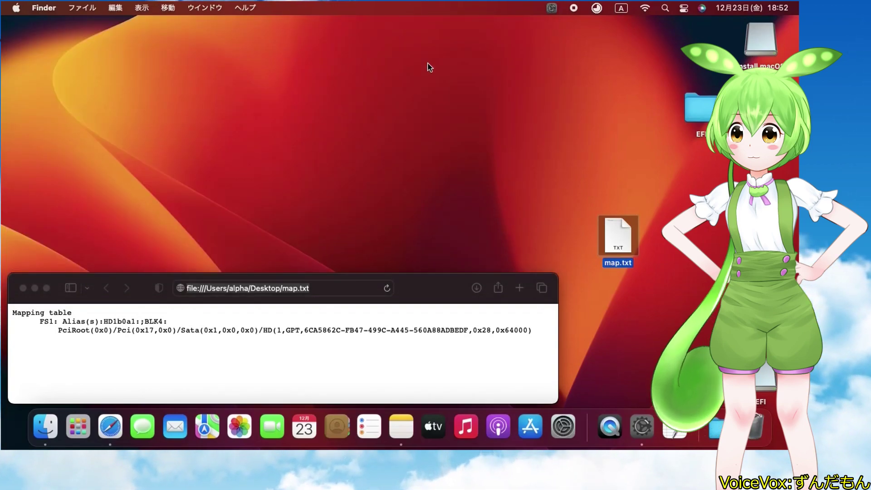
Open the SSD's EFI partition disk0s1 from EFI Agent and select config.plist in its EFI/OC folder.
{"action": "left_click", "coordinate": [574, 8]}
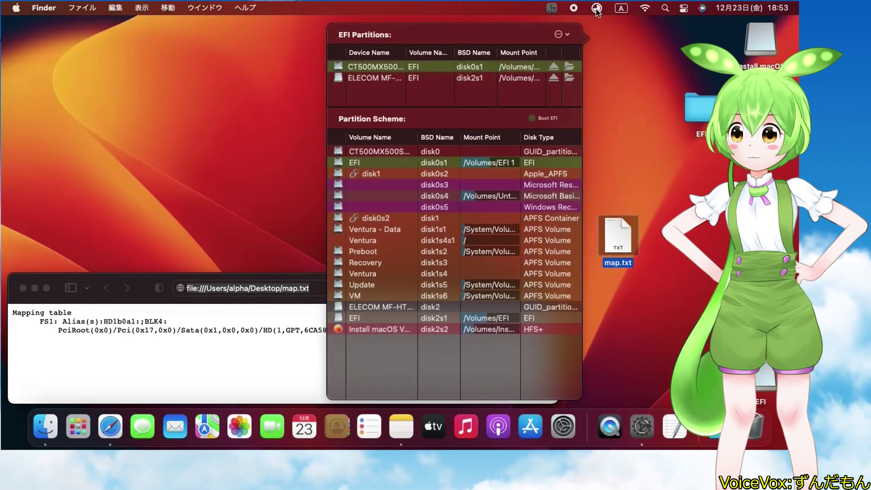
{"action": "left_click", "coordinate": [568, 68]}
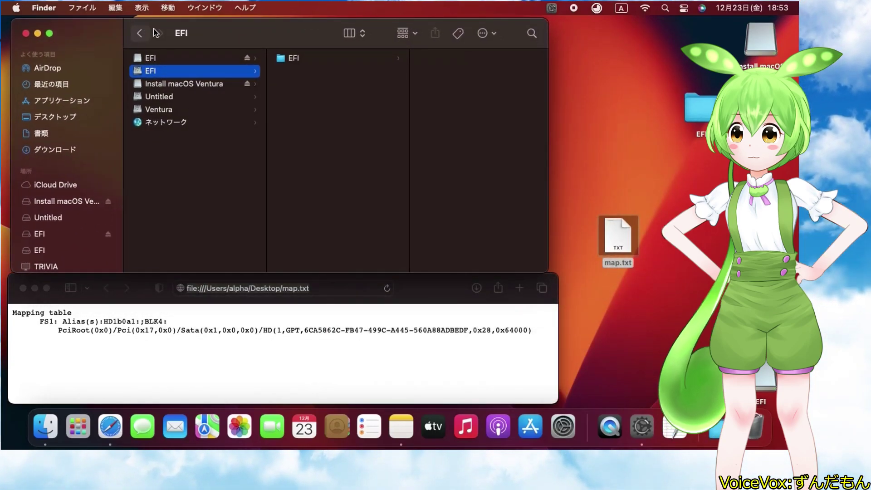
{"action": "left_click", "coordinate": [284, 60]}
{"action": "left_click", "coordinate": [433, 108]}
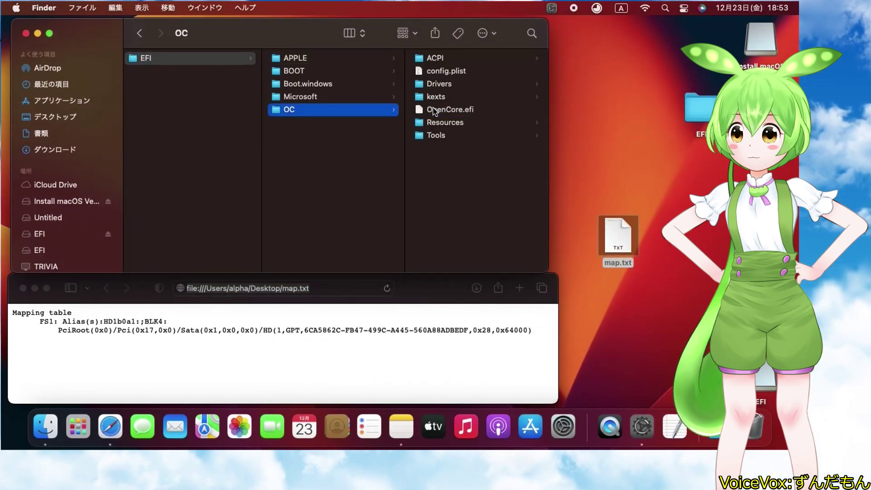
{"action": "left_click", "coordinate": [448, 72]}
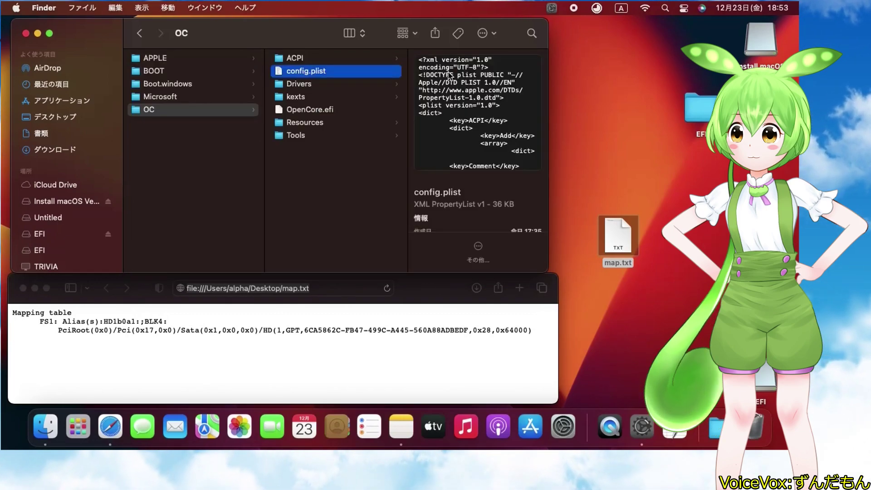
Unmount the ELECOM drive's EFI partition disk2s1 with EFI Agent, authorising with the account password.
{"action": "left_click", "coordinate": [597, 9]}
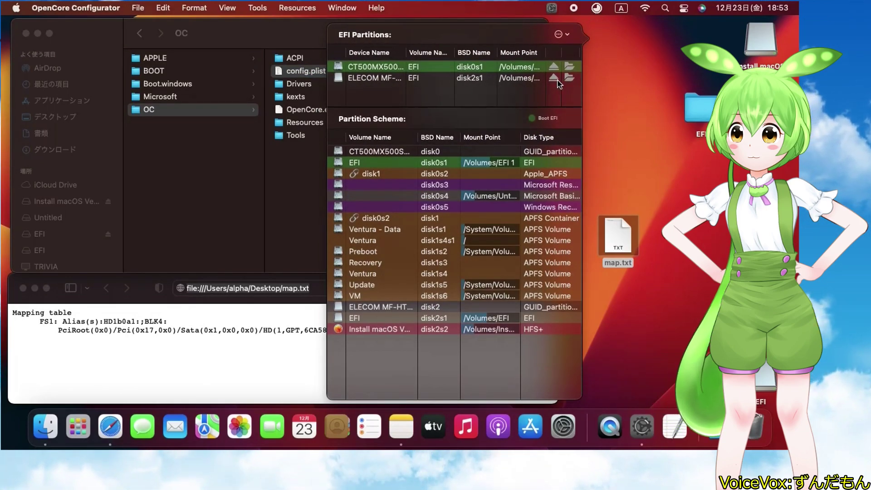
{"action": "left_click", "coordinate": [555, 79]}
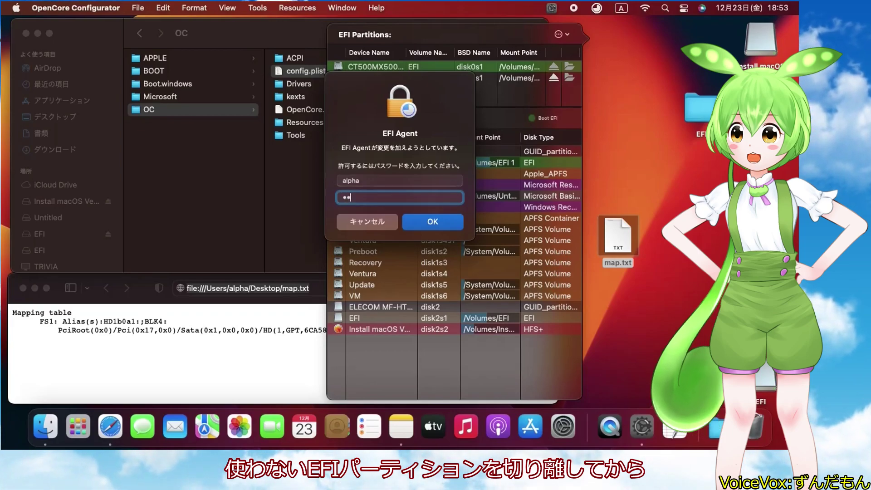
{"action": "key", "text": "Return"}
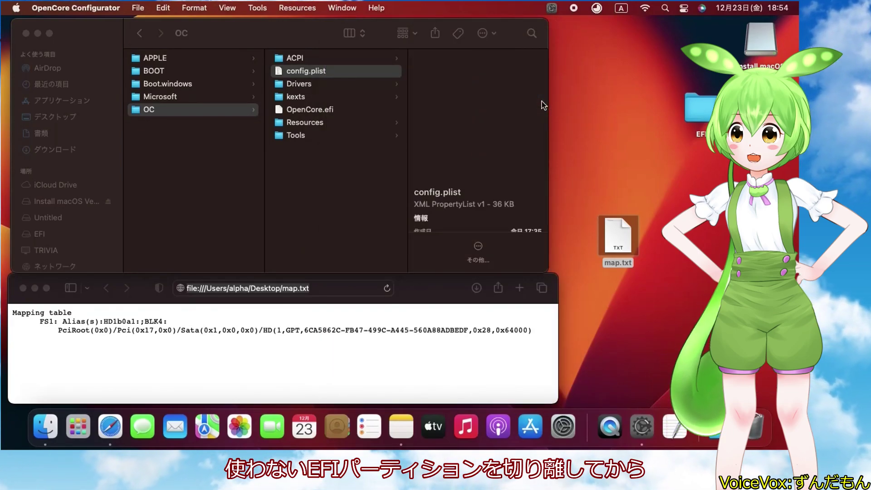
Open the SSD's config.plist with OpenCore Configurator.
{"action": "right_click", "coordinate": [319, 75]}
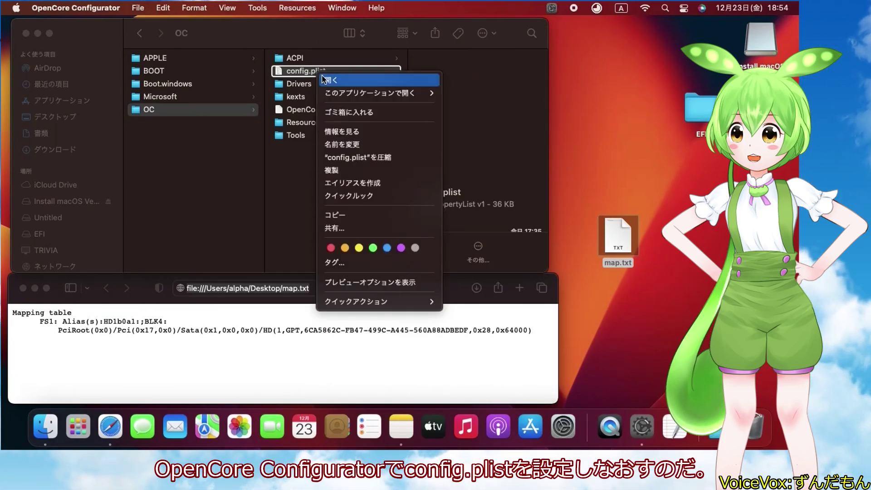
{"action": "mouse_move", "coordinate": [399, 91]}
{"action": "left_click", "coordinate": [473, 97]}
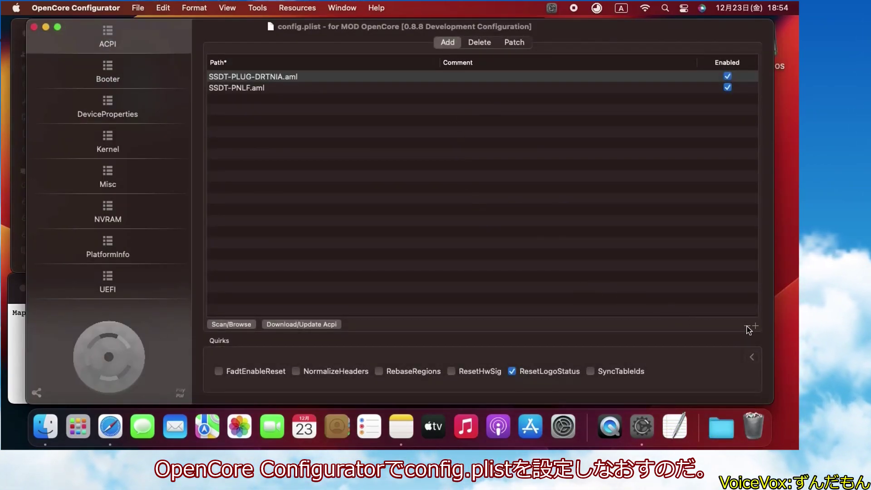
Scan the AML files into the ACPI Add list and go through the Booter, DeviceProperties and Kernel sections.
{"action": "left_click", "coordinate": [235, 325]}
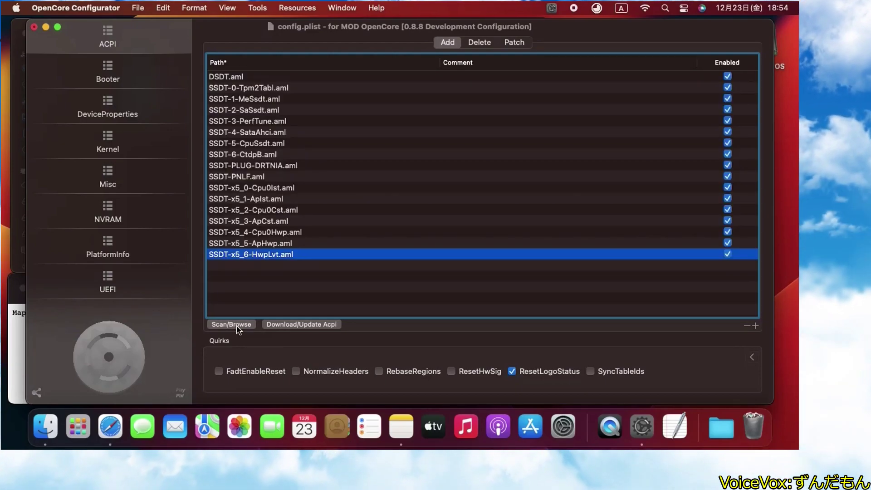
{"action": "left_click", "coordinate": [120, 82]}
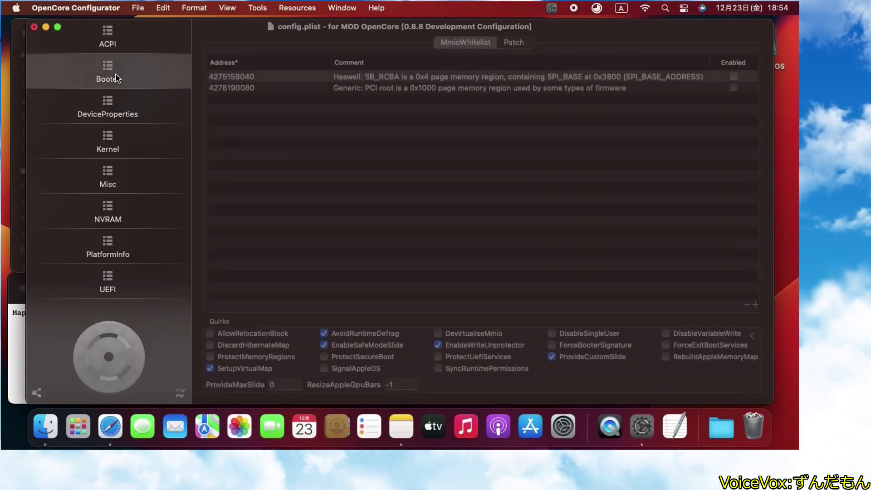
{"action": "left_click", "coordinate": [114, 102]}
{"action": "left_click", "coordinate": [115, 136]}
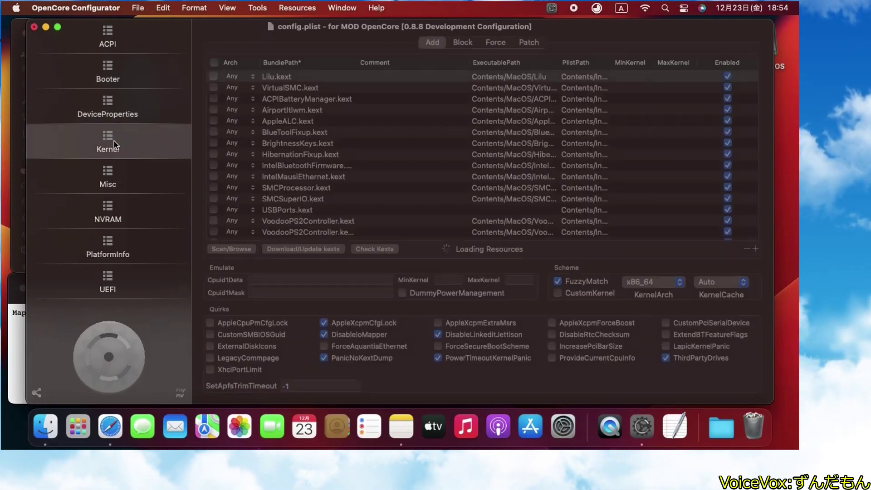
Add a new blank boot entry to the Misc section's Entries list.
{"action": "left_click", "coordinate": [114, 172]}
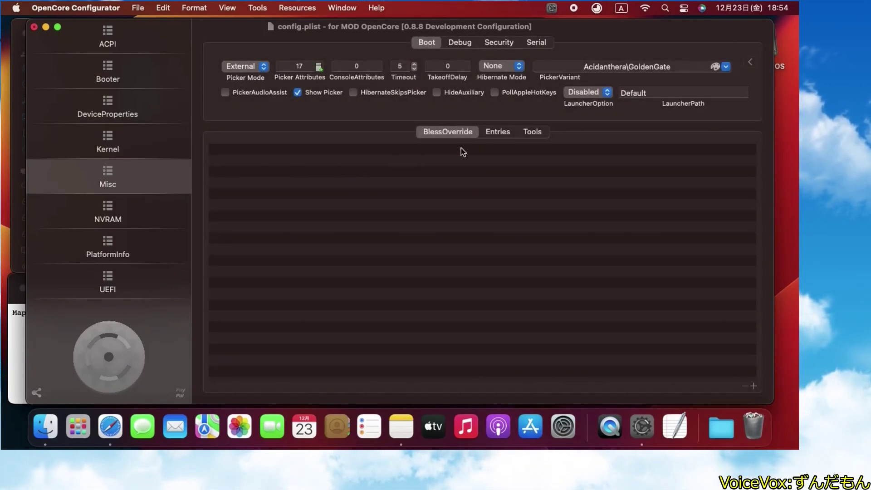
{"action": "left_click", "coordinate": [494, 133]}
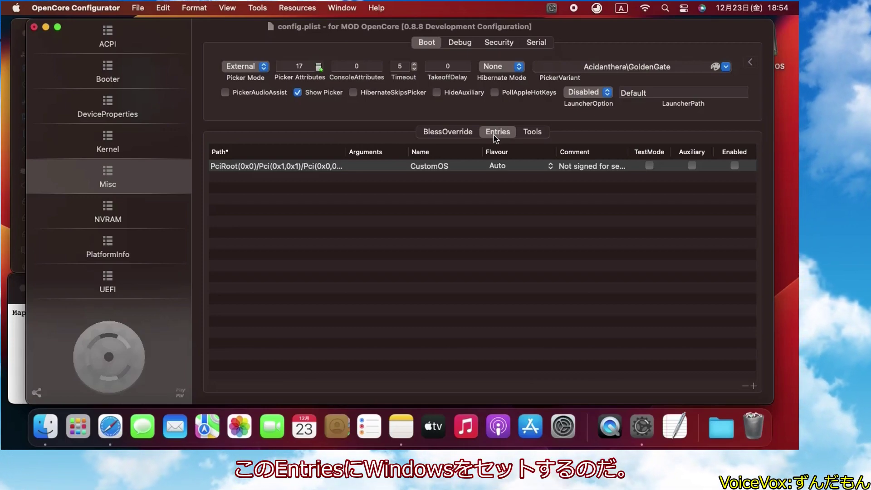
{"action": "left_click", "coordinate": [754, 386]}
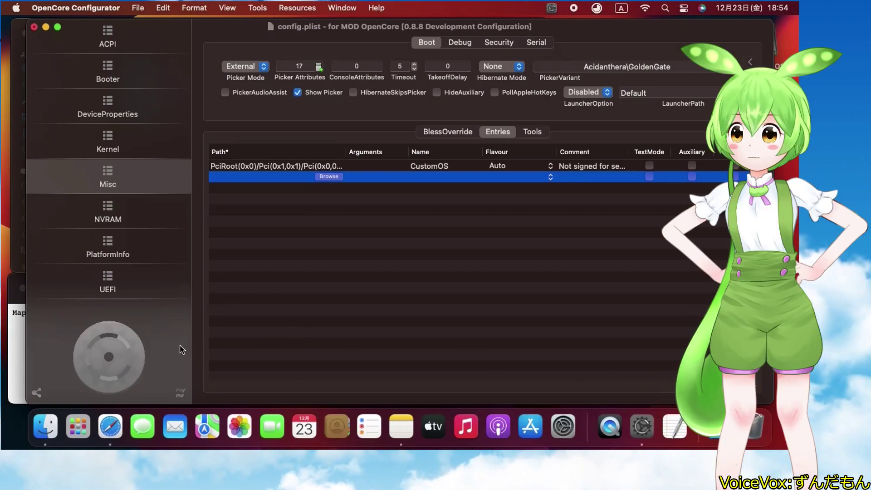
Switch to Safari and copy the SSD's PciRoot device path for FS1 from map.txt.
{"action": "left_click", "coordinate": [18, 335]}
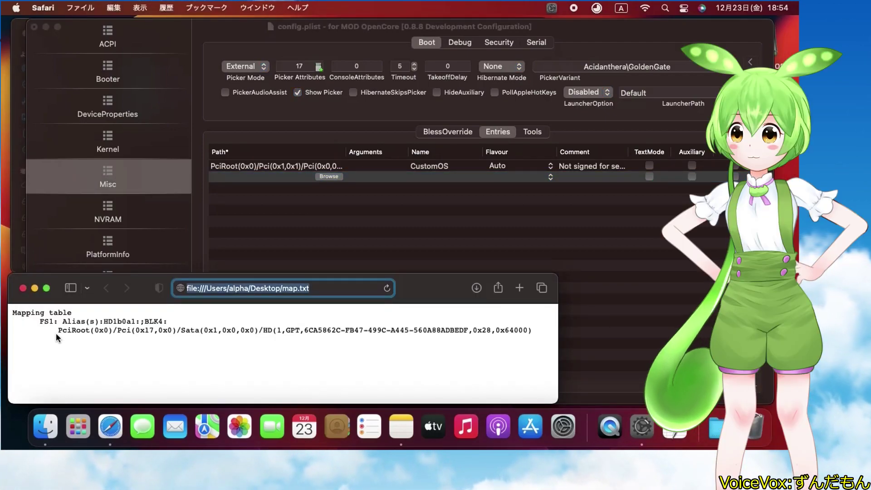
{"action": "left_click_drag", "start_coordinate": [57, 332], "coordinate": [516, 332]}
{"action": "right_click", "coordinate": [502, 331]}
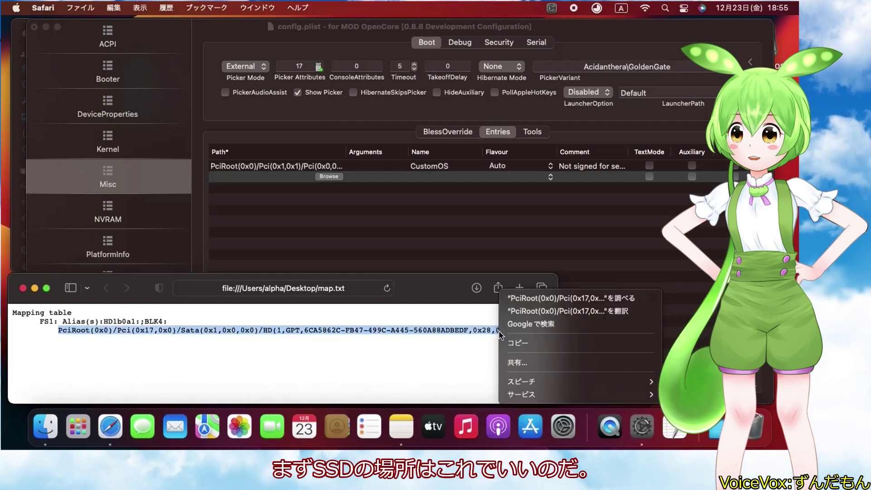
{"action": "left_click", "coordinate": [514, 343]}
Paste the copied device path into the new entry's Path in OpenCore Configurator, append a slash, and widen the Path column.
{"action": "left_click", "coordinate": [285, 181]}
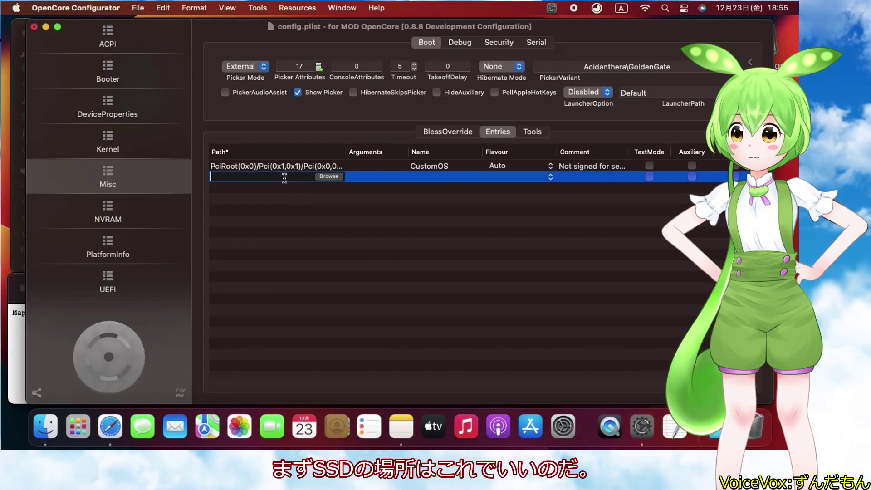
{"action": "right_click", "coordinate": [285, 181]}
{"action": "left_click", "coordinate": [303, 210]}
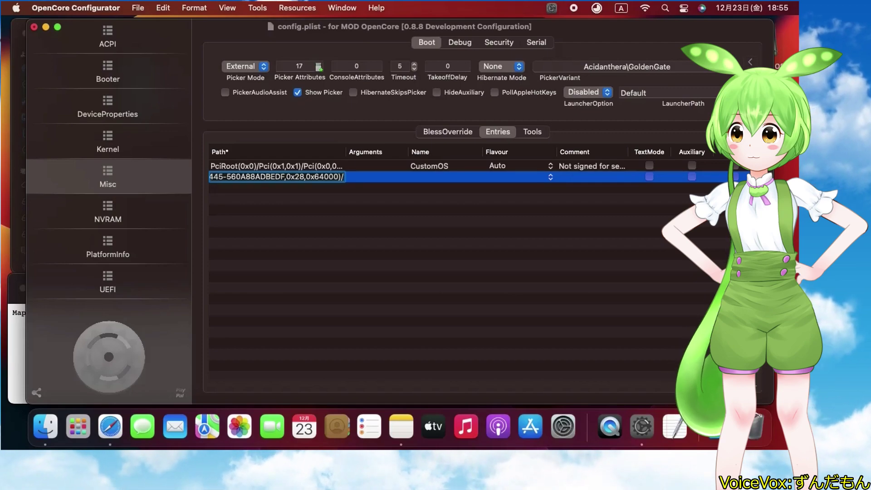
{"action": "left_click", "coordinate": [347, 165]}
{"action": "left_click_drag", "start_coordinate": [347, 156], "coordinate": [731, 157]}
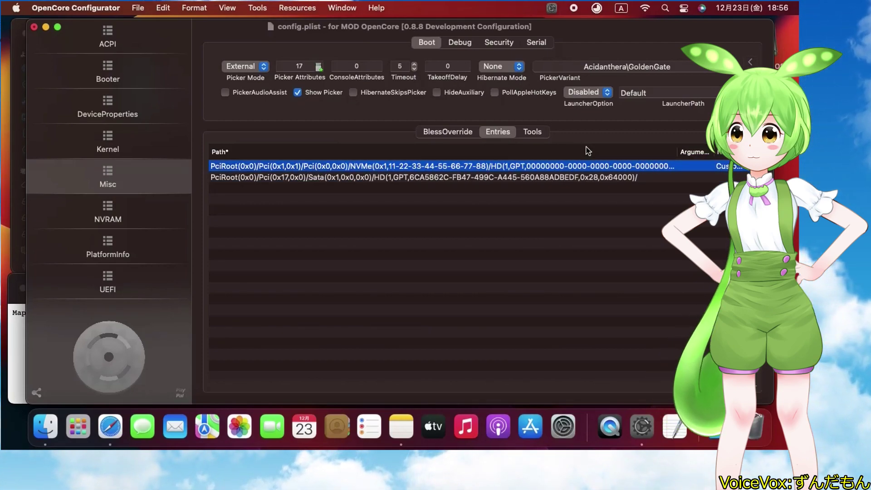
Search for "Hackintosh 夢日記" in a new Safari tab of an enlarged window and open the blog's home page.
{"action": "left_click", "coordinate": [110, 427]}
{"action": "left_click_drag", "start_coordinate": [267, 275], "coordinate": [343, 62]}
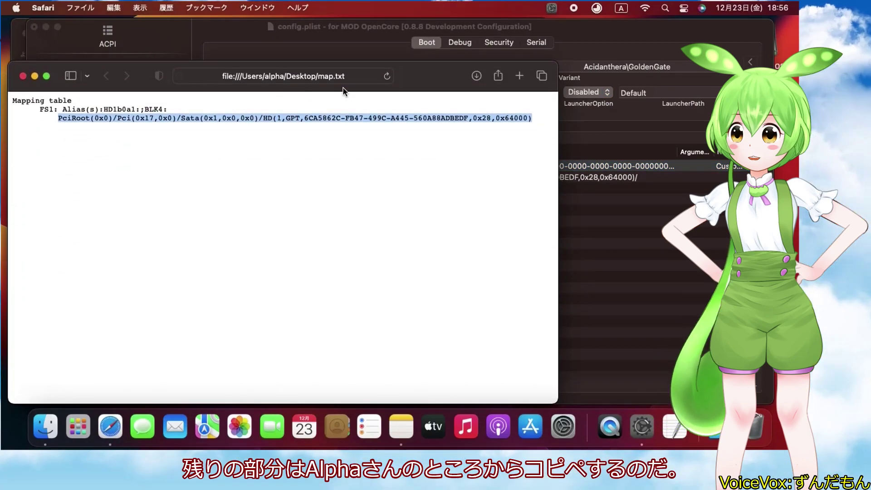
{"action": "left_click", "coordinate": [519, 75]}
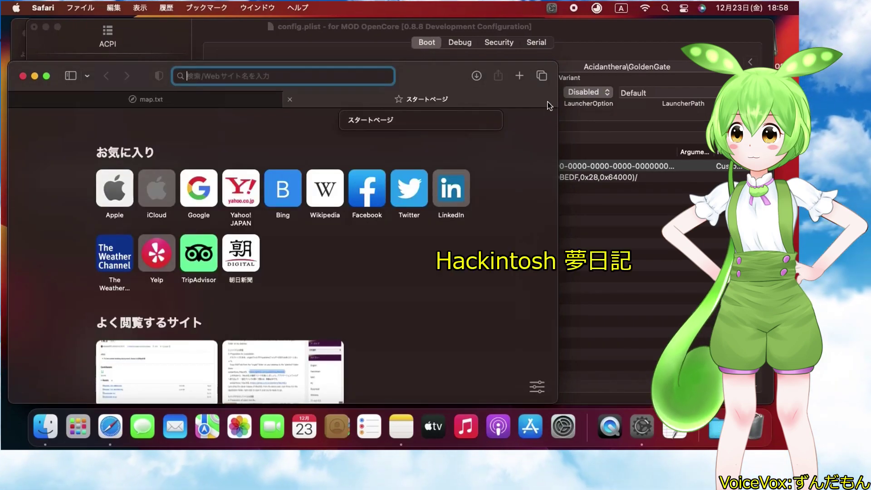
{"action": "type", "text": "ha"}
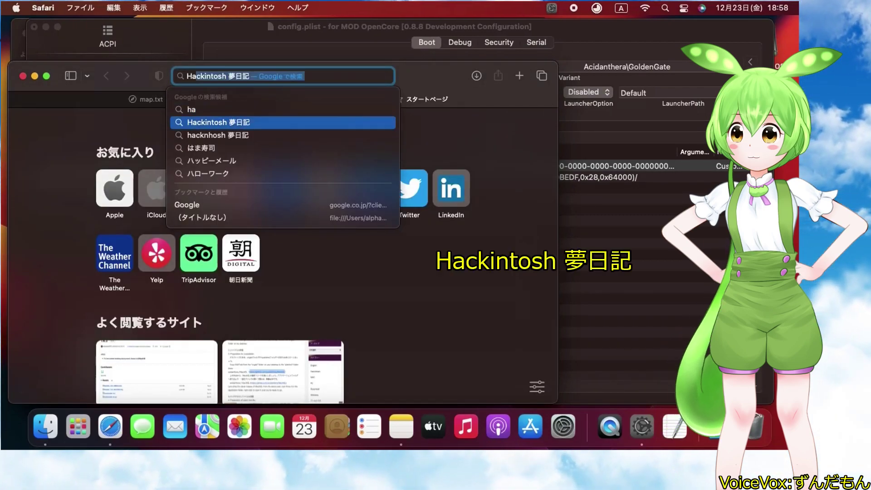
{"action": "key", "text": "Return"}
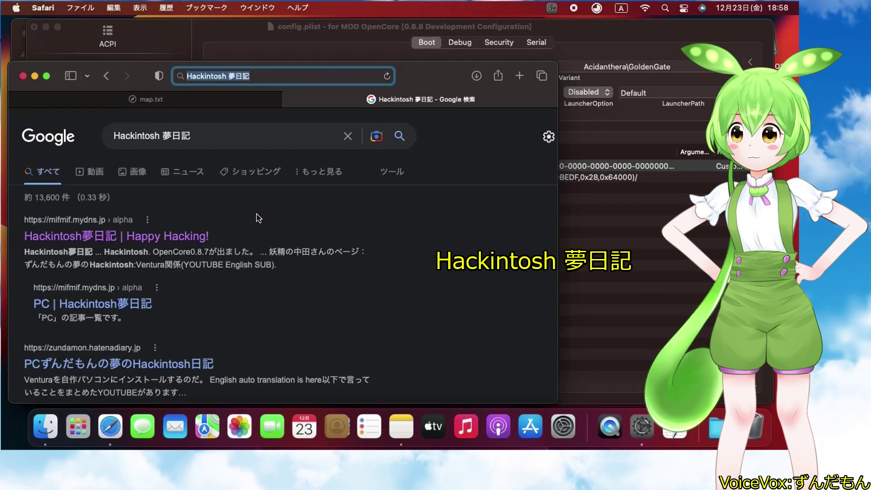
{"action": "left_click", "coordinate": [178, 236]}
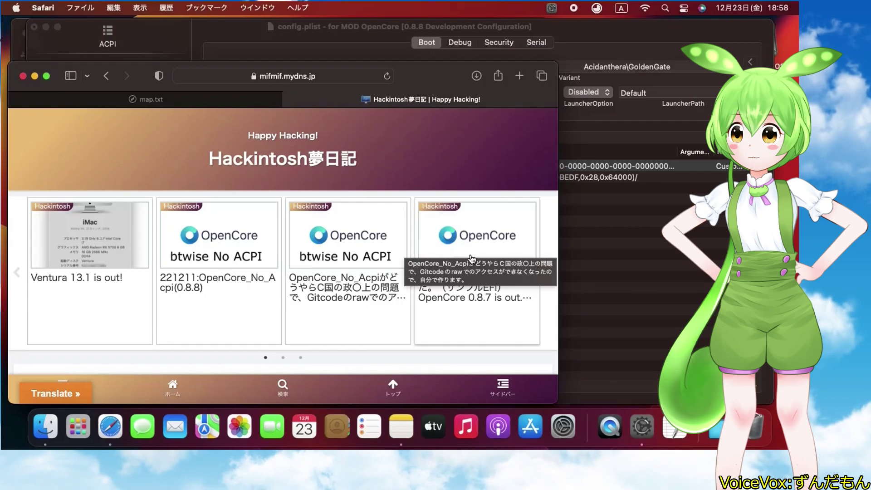
Widen the Safari window and search the blog for "NO ACPI".
{"action": "left_click_drag", "start_coordinate": [559, 239], "coordinate": [717, 243]}
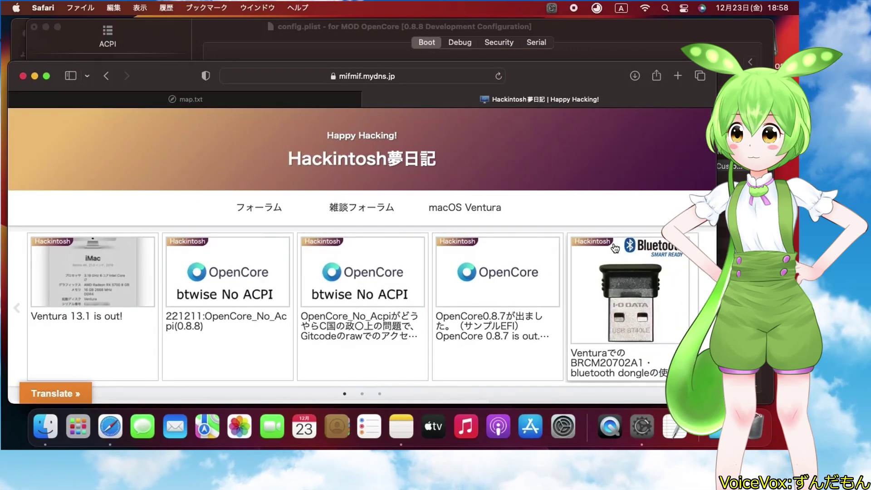
{"action": "scroll", "coordinate": [613, 247], "scroll_direction": "down", "scroll_amount": 15}
{"action": "scroll", "coordinate": [614, 247], "scroll_direction": "down", "scroll_amount": 10}
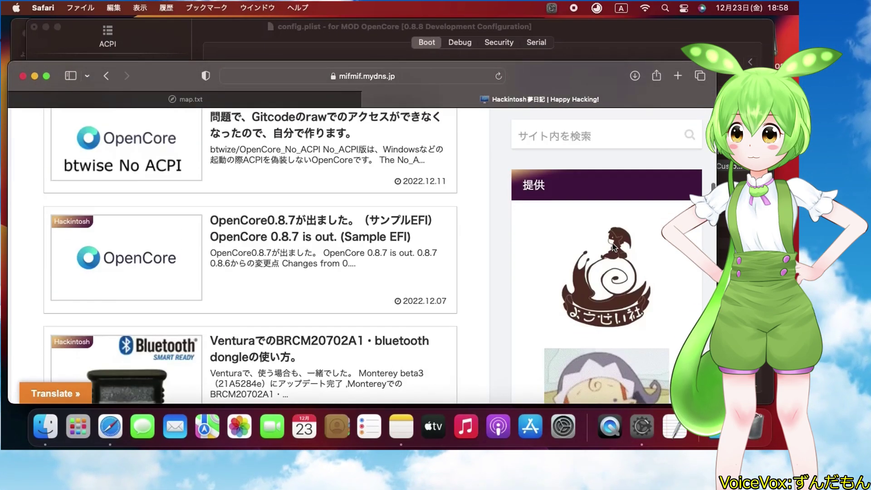
{"action": "scroll", "coordinate": [580, 209], "scroll_direction": "up", "scroll_amount": 2}
{"action": "left_click", "coordinate": [563, 187]}
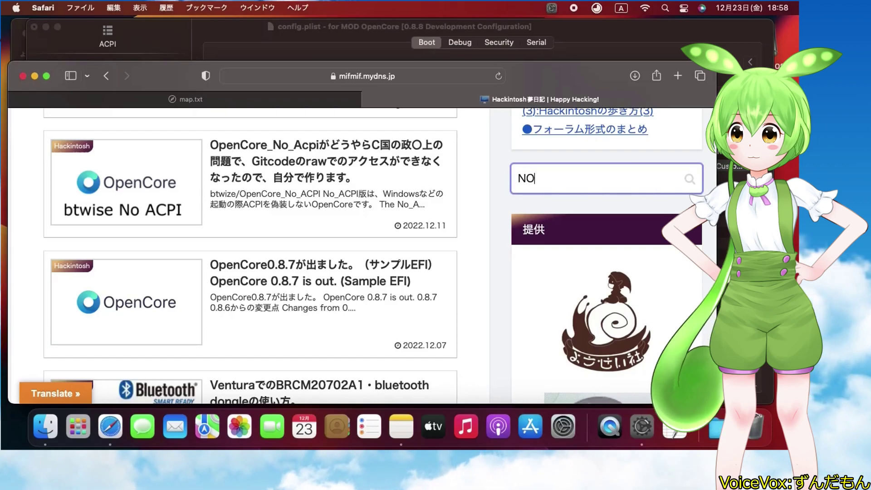
{"action": "type", "text": "NO ACP"}
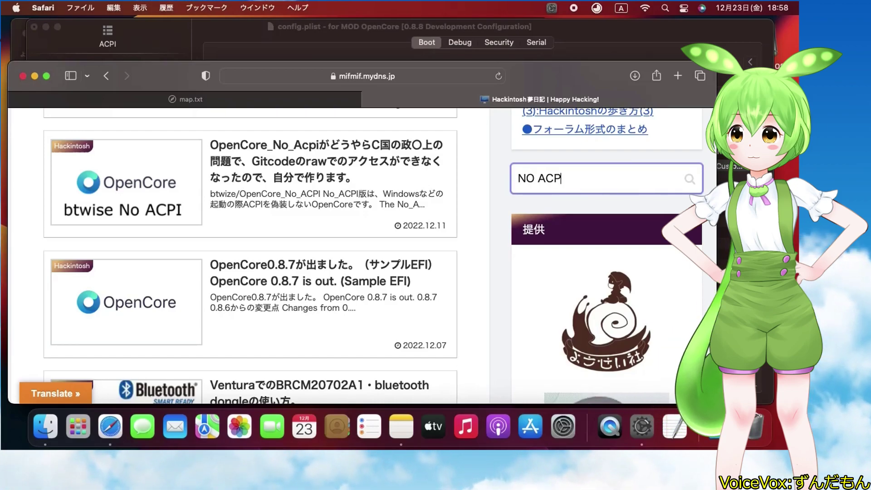
{"action": "type", "text": "I"}
{"action": "key", "text": "Return"}
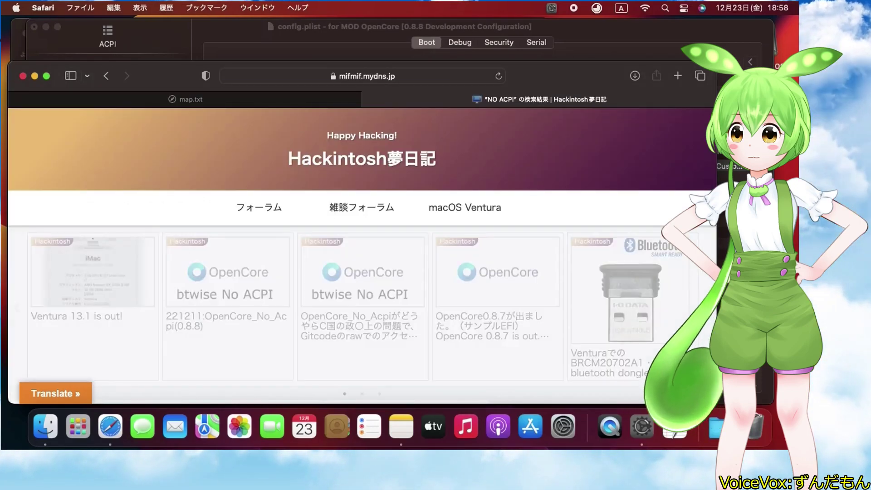
Open the article "OlarilaHackintosh / OpenCore_NO_ACPIの設定法。" from page 2 of the blog's search results.
{"action": "scroll", "coordinate": [537, 257], "scroll_direction": "down", "scroll_amount": 10}
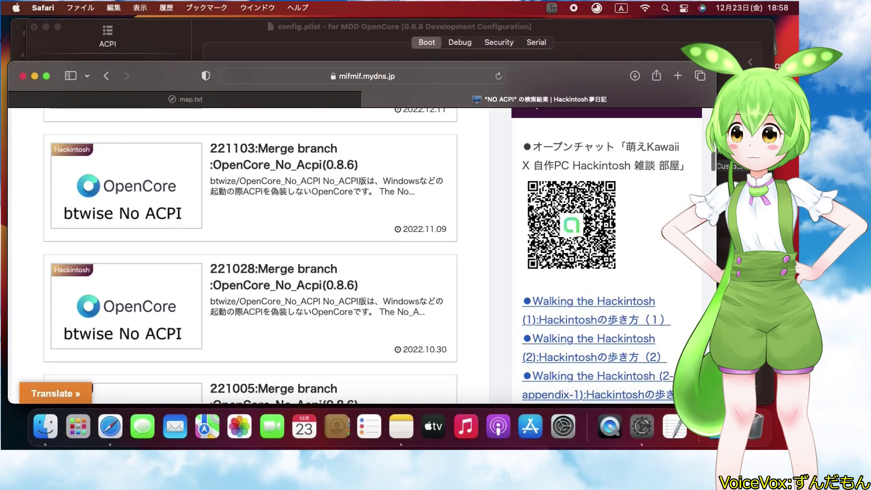
{"action": "scroll", "coordinate": [517, 257], "scroll_direction": "down", "scroll_amount": 20}
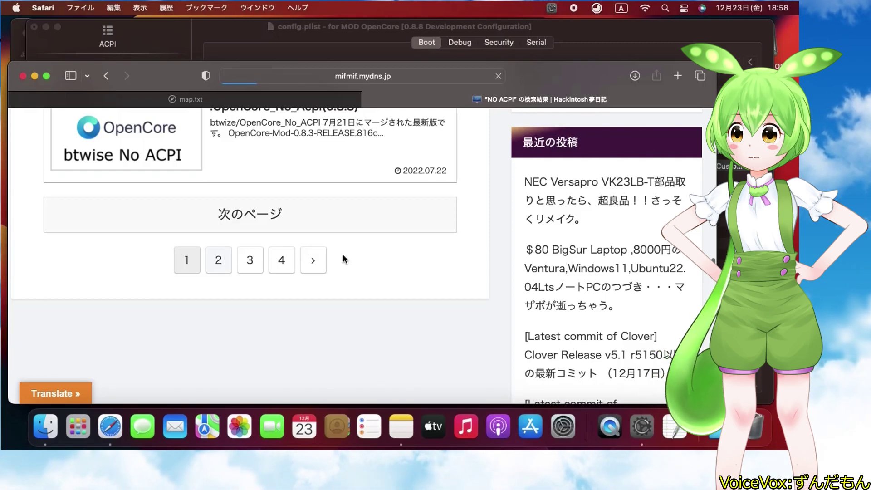
{"action": "scroll", "coordinate": [343, 259], "scroll_direction": "down", "scroll_amount": 10}
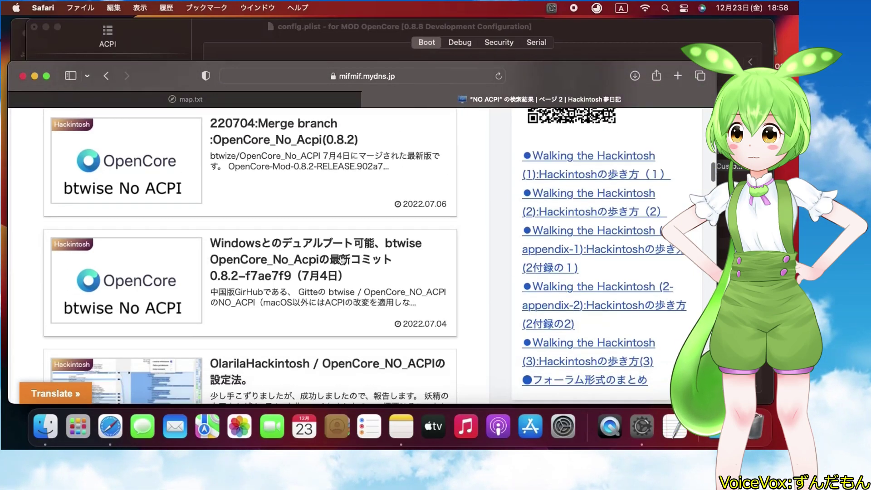
{"action": "scroll", "coordinate": [342, 260], "scroll_direction": "down", "scroll_amount": 3}
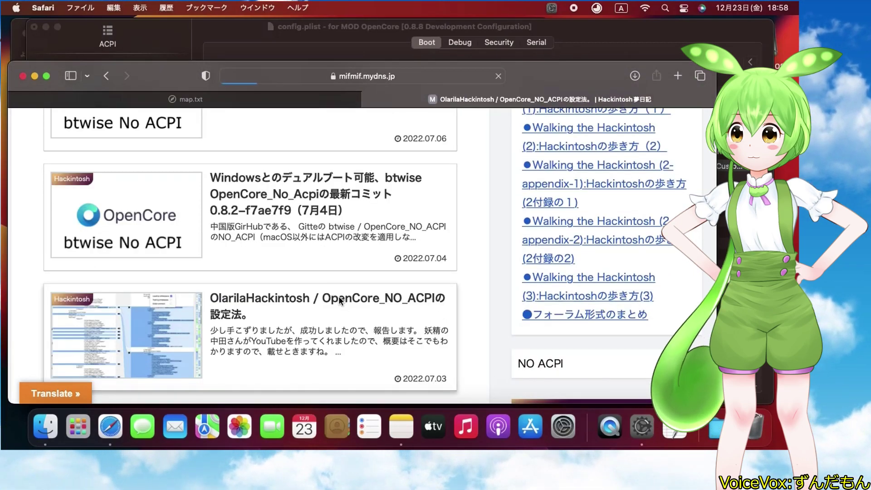
Copy "/\EFI\Microsoft\Boot\bootmgfw.efi" from the end of the article's sample Windows entry path.
{"action": "scroll", "coordinate": [339, 297], "scroll_direction": "down", "scroll_amount": 15}
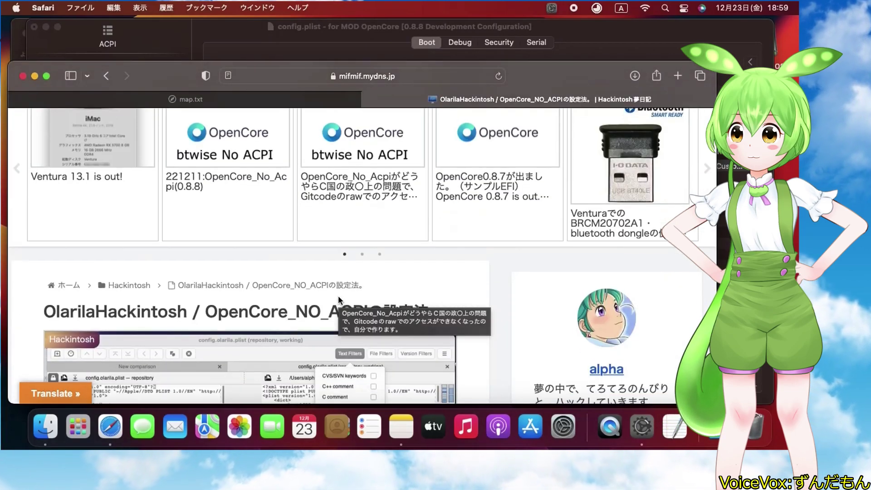
{"action": "scroll", "coordinate": [338, 300], "scroll_direction": "down", "scroll_amount": 15}
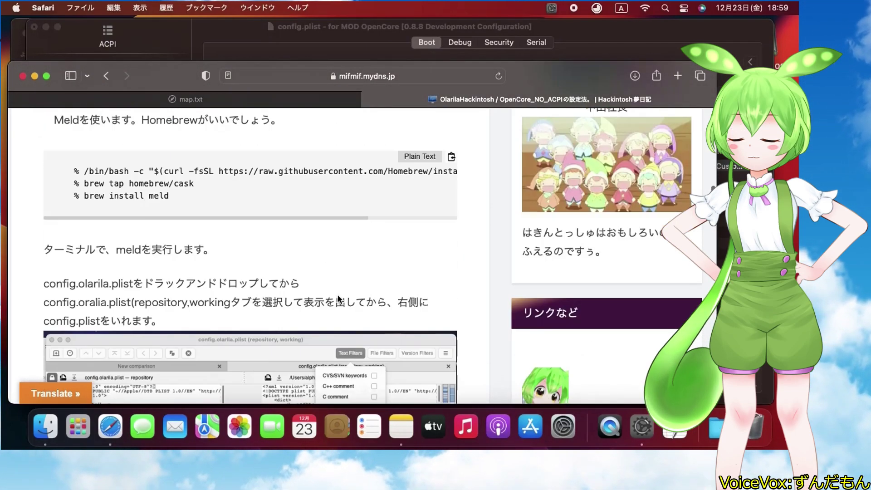
{"action": "scroll", "coordinate": [338, 299], "scroll_direction": "down", "scroll_amount": 15}
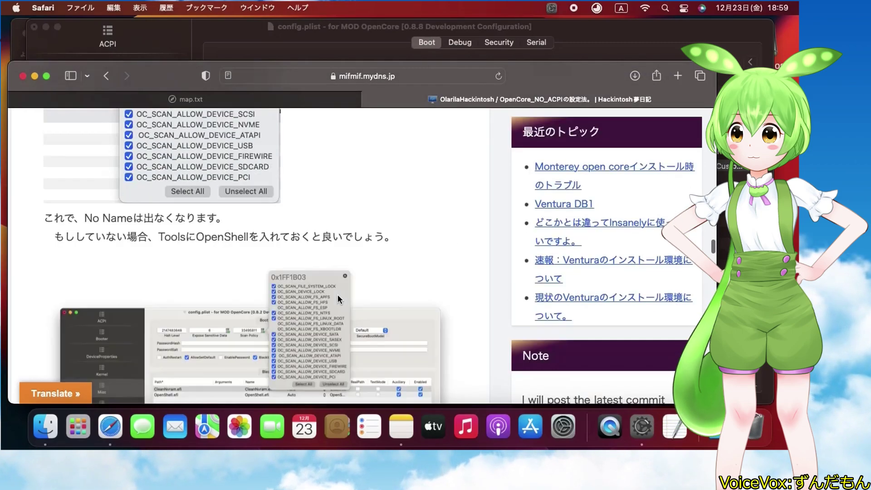
{"action": "scroll", "coordinate": [338, 295], "scroll_direction": "down", "scroll_amount": 4}
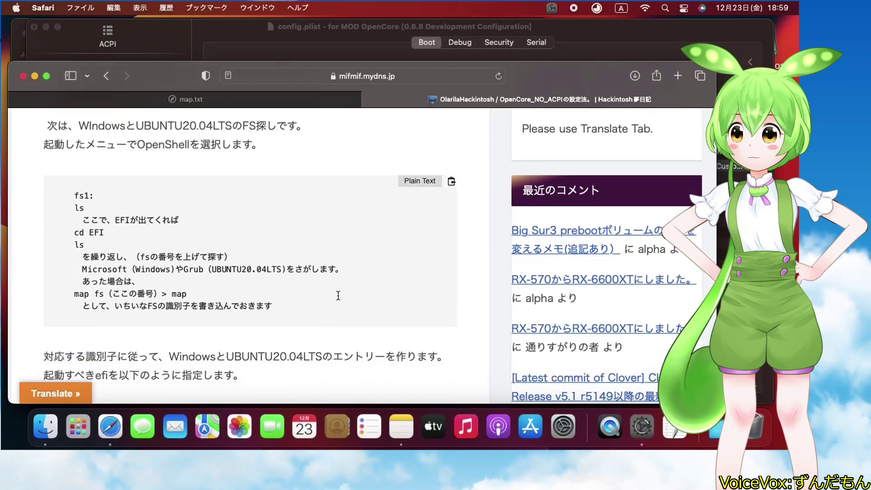
{"action": "scroll", "coordinate": [337, 295], "scroll_direction": "down", "scroll_amount": 1}
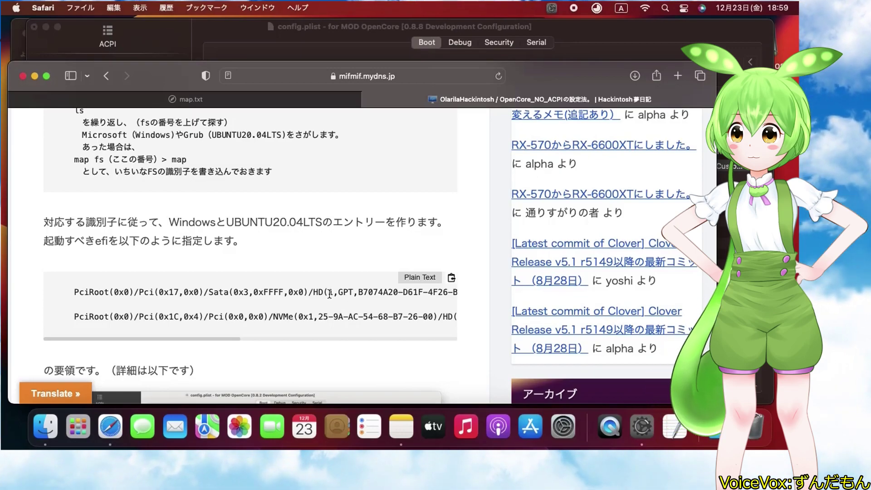
{"action": "scroll", "coordinate": [333, 297], "scroll_direction": "right", "scroll_amount": 10}
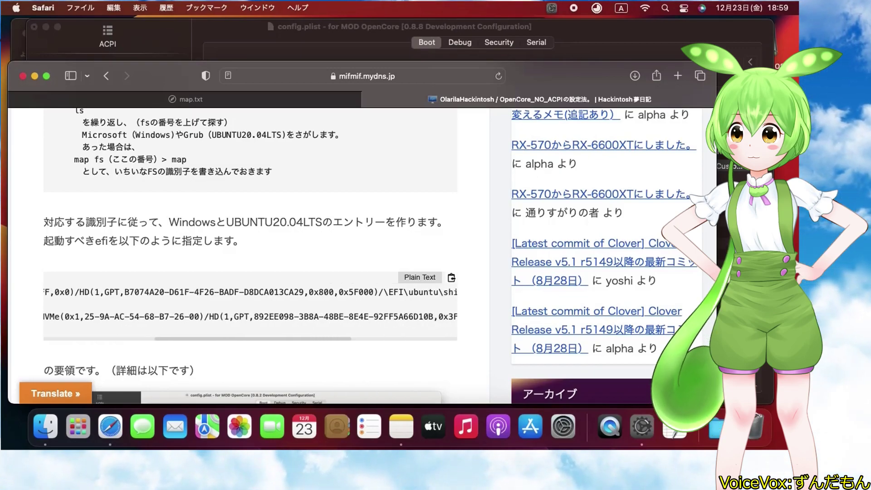
{"action": "scroll", "coordinate": [333, 297], "scroll_direction": "right", "scroll_amount": 3}
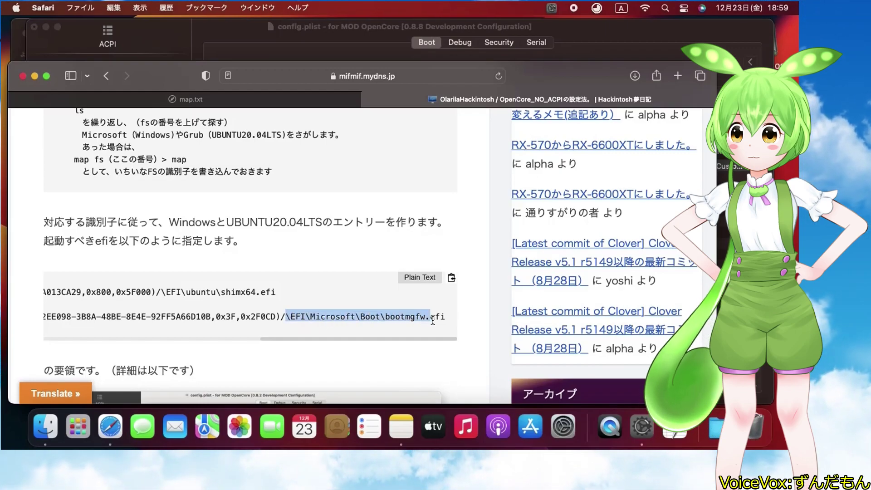
{"action": "left_click_drag", "start_coordinate": [281, 316], "coordinate": [447, 318]}
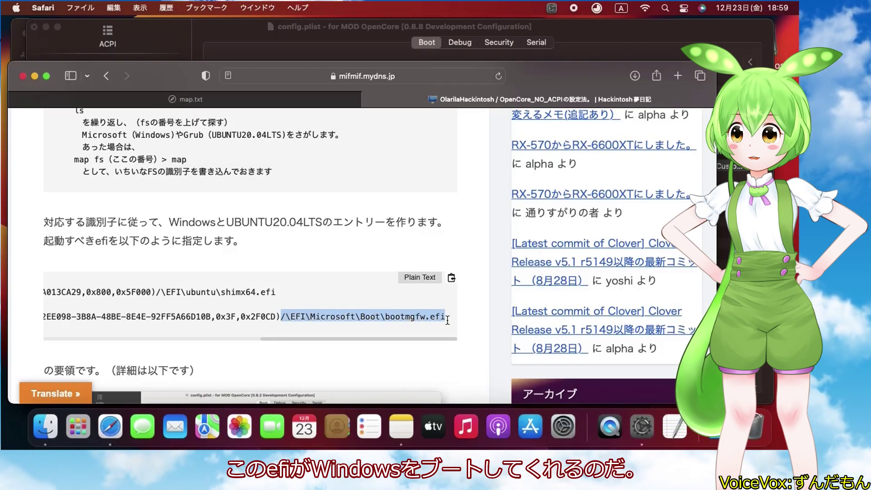
{"action": "right_click", "coordinate": [389, 318]}
{"action": "left_click", "coordinate": [404, 324]}
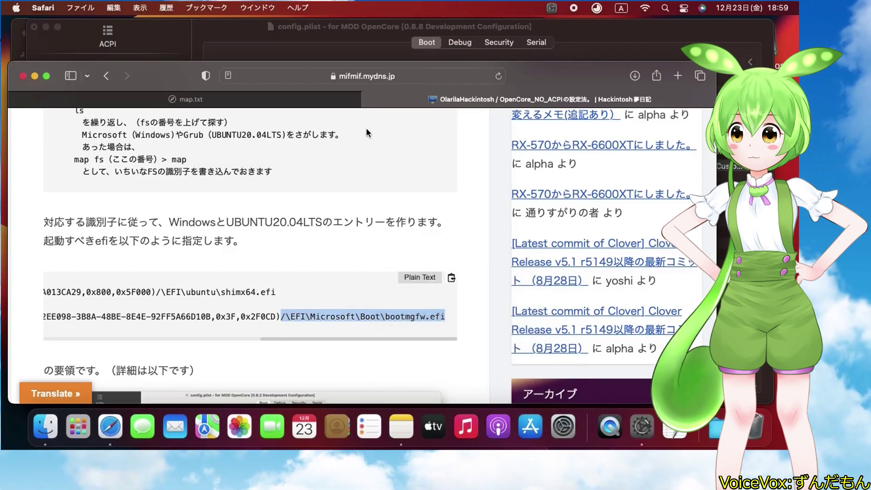
In OpenCore Configurator, replace the trailing slash of the Sata entry's path with the copied "/\EFI\Microsoft\Boot\bootmgfw.efi".
{"action": "left_click", "coordinate": [357, 56]}
{"action": "left_click", "coordinate": [640, 178]}
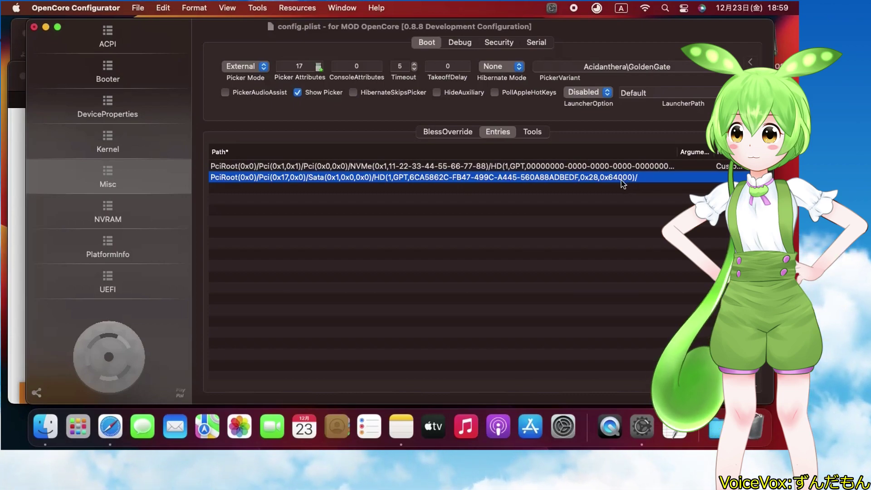
{"action": "left_click", "coordinate": [622, 181]}
{"action": "key", "text": "BackSpace"}
{"action": "right_click", "coordinate": [644, 180]}
{"action": "left_click", "coordinate": [663, 204]}
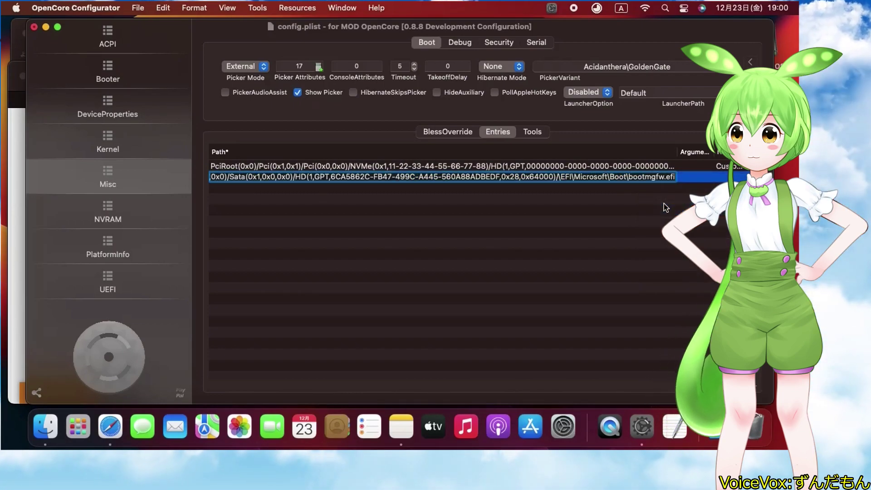
{"action": "left_click", "coordinate": [702, 182]}
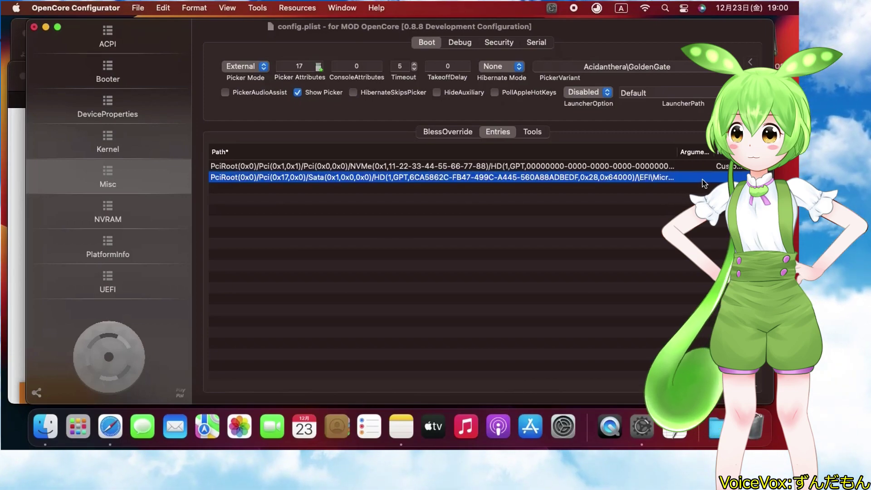
Narrow the Path column and name the new boot entry "Windows11Pro".
{"action": "left_click_drag", "start_coordinate": [678, 155], "coordinate": [448, 156]}
{"action": "left_click_drag", "start_coordinate": [521, 152], "coordinate": [573, 153]}
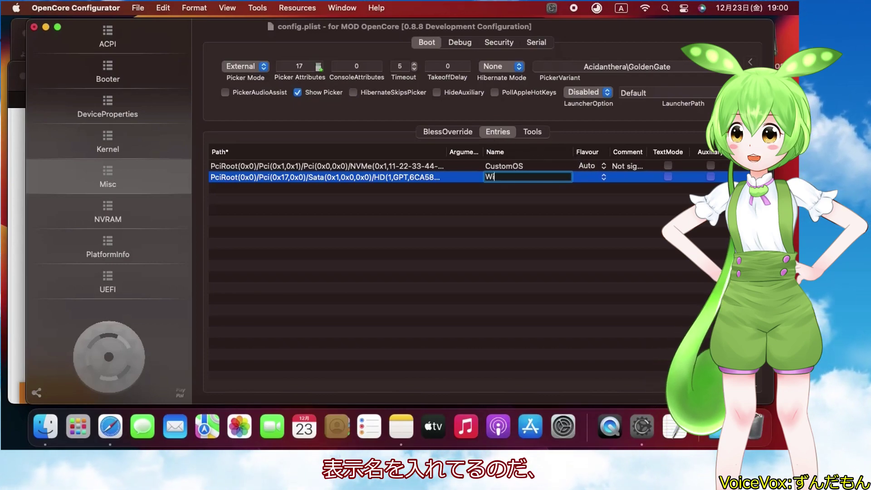
{"action": "type", "text": "11P"}
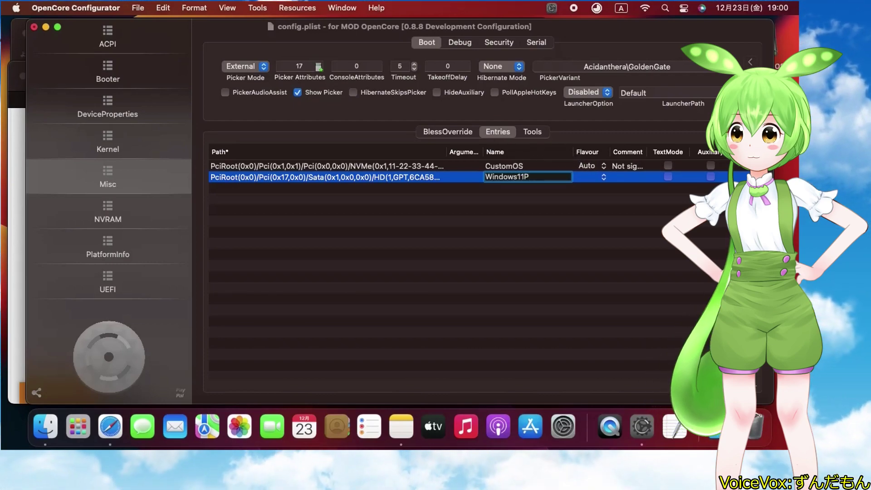
{"action": "left_click_drag", "start_coordinate": [447, 152], "coordinate": [389, 152]}
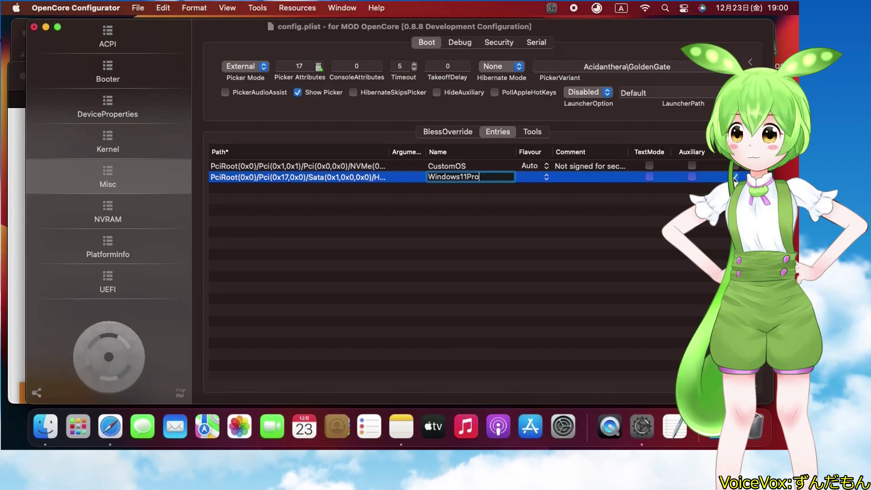
{"action": "left_click", "coordinate": [636, 217]}
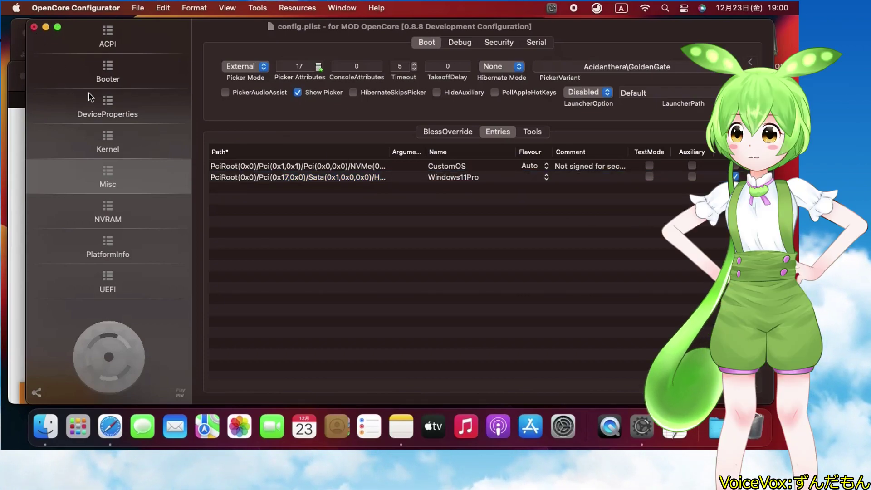
Save config.plist and close the configuration, Safari and Finder windows.
{"action": "left_click", "coordinate": [177, 38]}
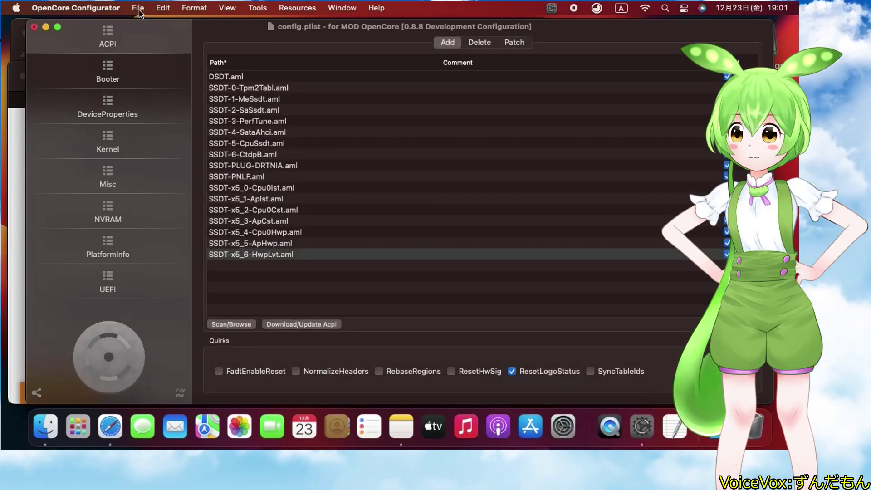
{"action": "left_click", "coordinate": [138, 8]}
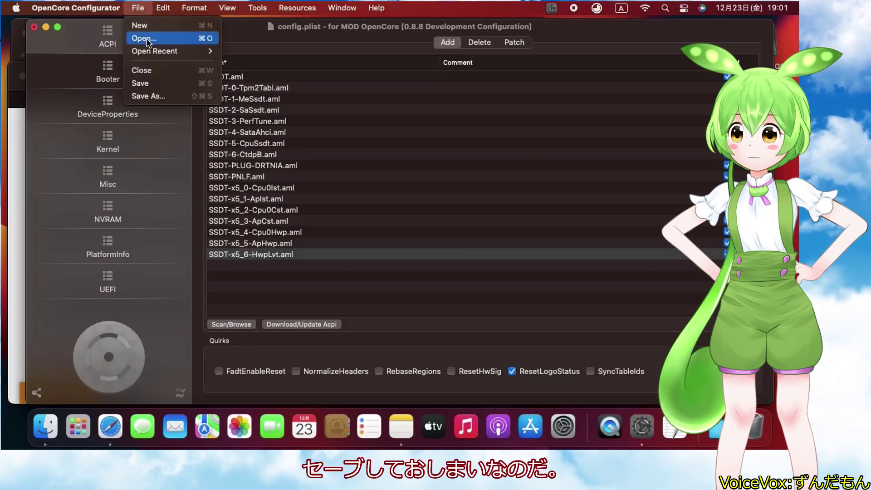
{"action": "left_click", "coordinate": [144, 82]}
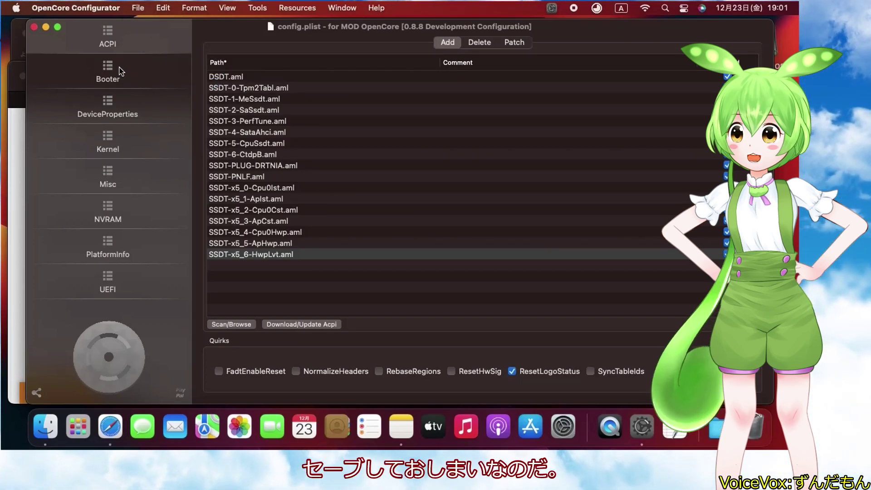
{"action": "left_click", "coordinate": [34, 27]}
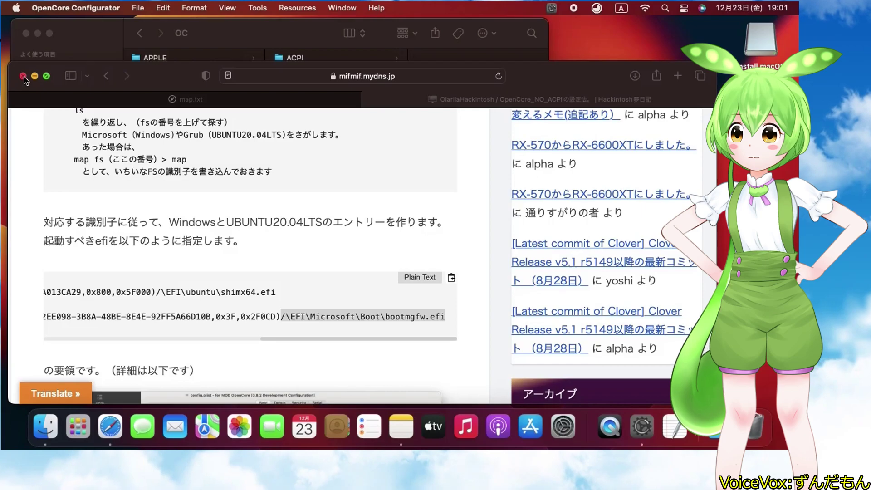
{"action": "left_click", "coordinate": [23, 77]}
{"action": "left_click", "coordinate": [26, 33]}
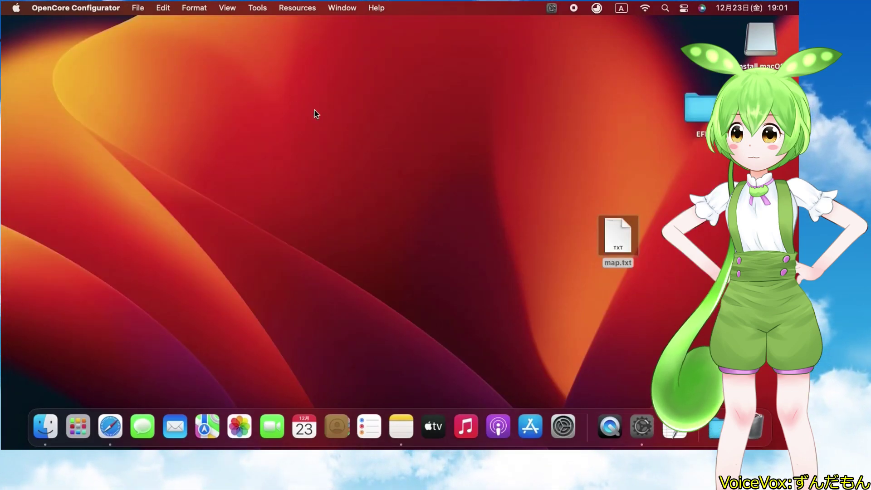
Move map.txt from the desktop to the Trash and empty the Trash.
{"action": "left_click_drag", "start_coordinate": [618, 236], "coordinate": [756, 426]}
{"action": "key", "text": "super+shift+BackSpace"}
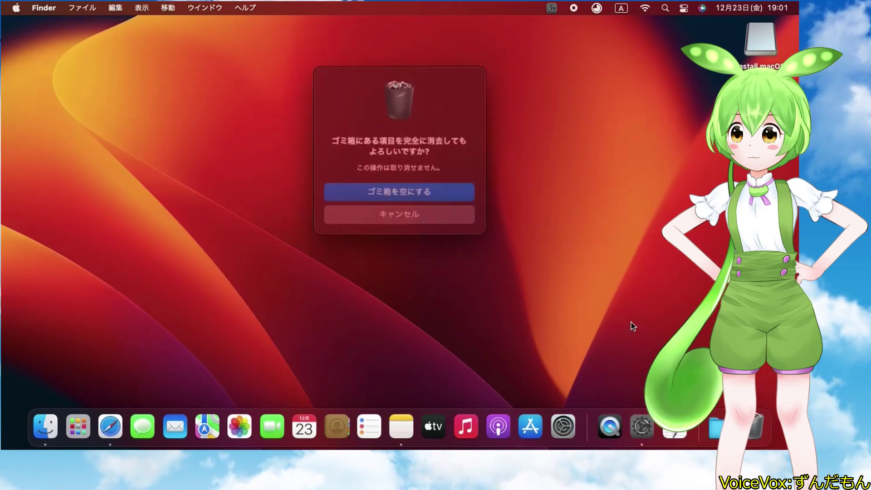
{"action": "left_click", "coordinate": [414, 188]}
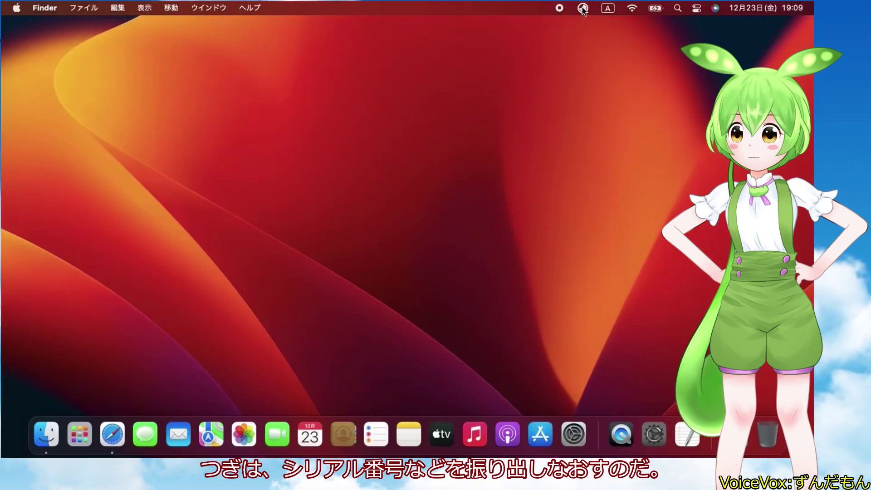
Mount the SSD's EFI partition disk0s1 with EFI Agent, authorizing it with the account password.
{"action": "left_click", "coordinate": [582, 9]}
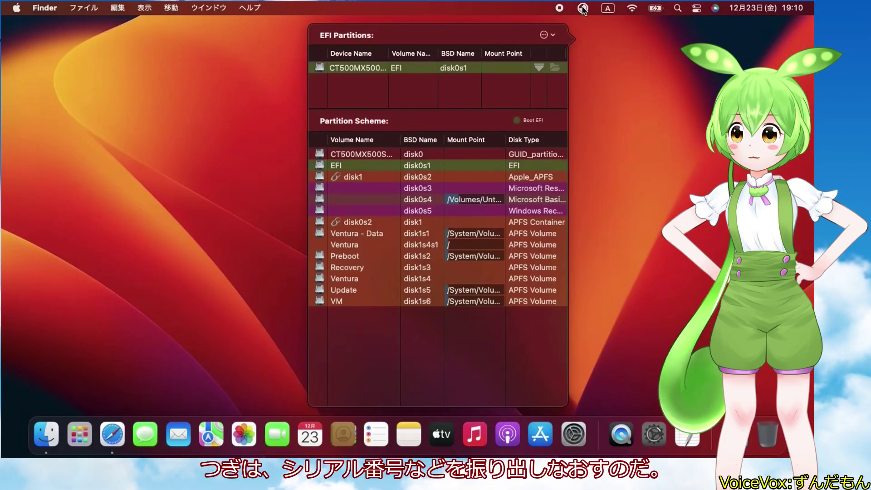
{"action": "left_click", "coordinate": [539, 67]}
{"action": "type", "text": "••"}
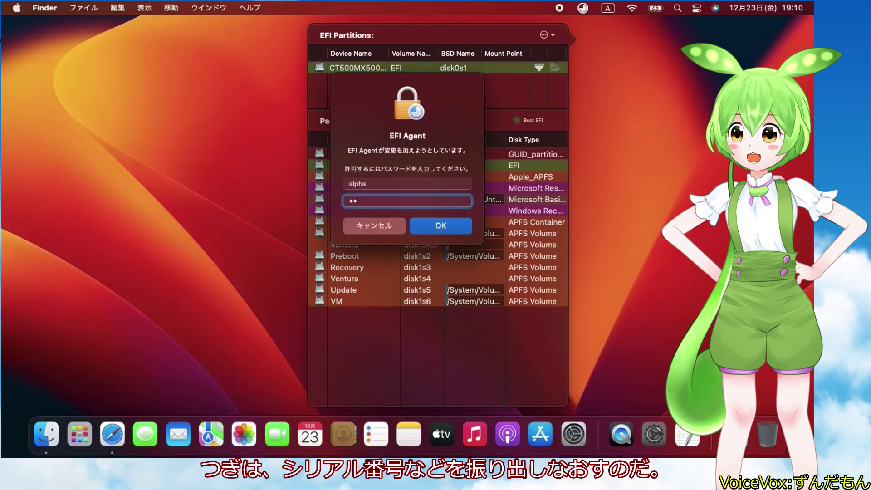
{"action": "key", "text": "Return"}
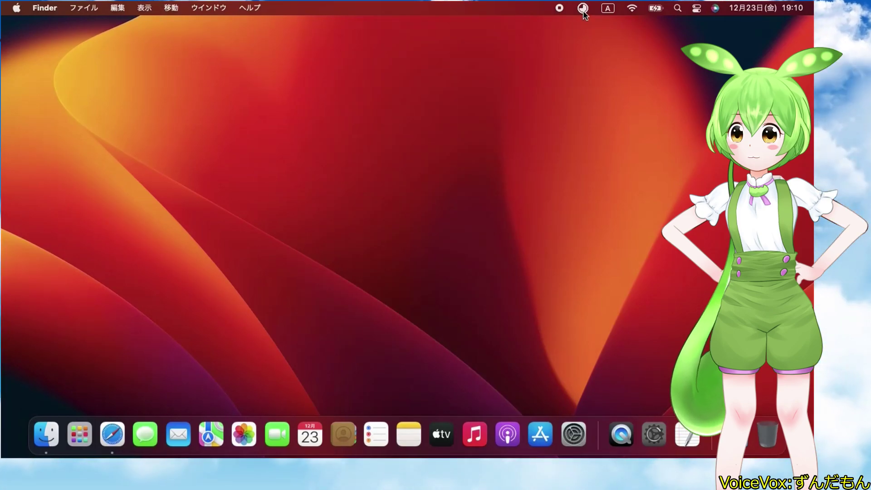
Show the mounted EFI volume in Finder and open config.plist from its EFI/OC folder with OpenCore Configurator.
{"action": "left_click", "coordinate": [582, 8]}
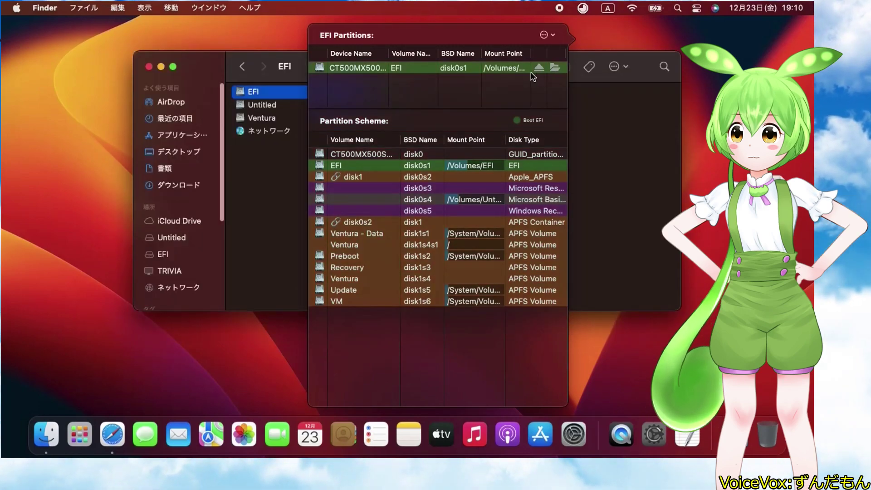
{"action": "left_click", "coordinate": [295, 91]}
{"action": "left_click", "coordinate": [392, 92]}
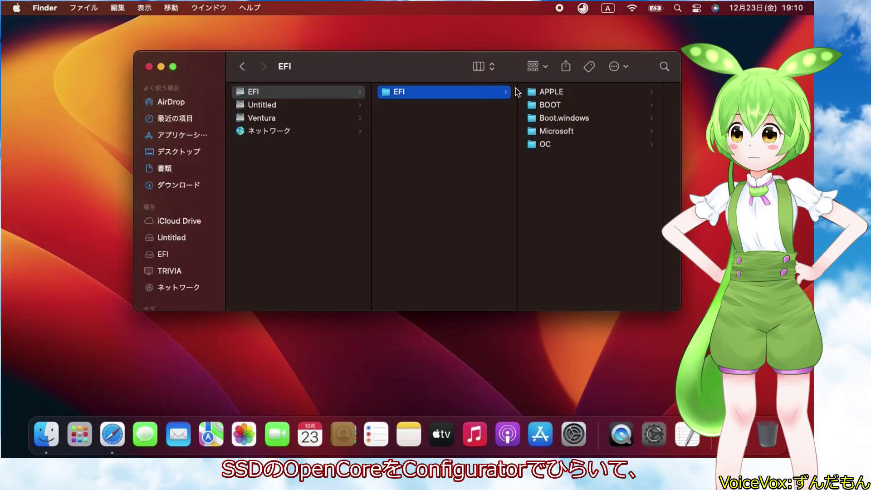
{"action": "left_click", "coordinate": [546, 144]}
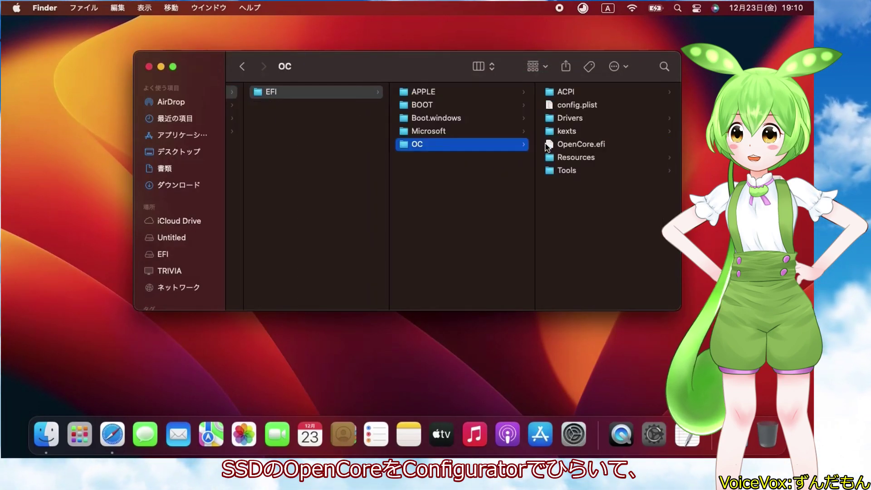
{"action": "left_click", "coordinate": [578, 105]}
{"action": "right_click", "coordinate": [476, 105]}
{"action": "mouse_move", "coordinate": [525, 129]}
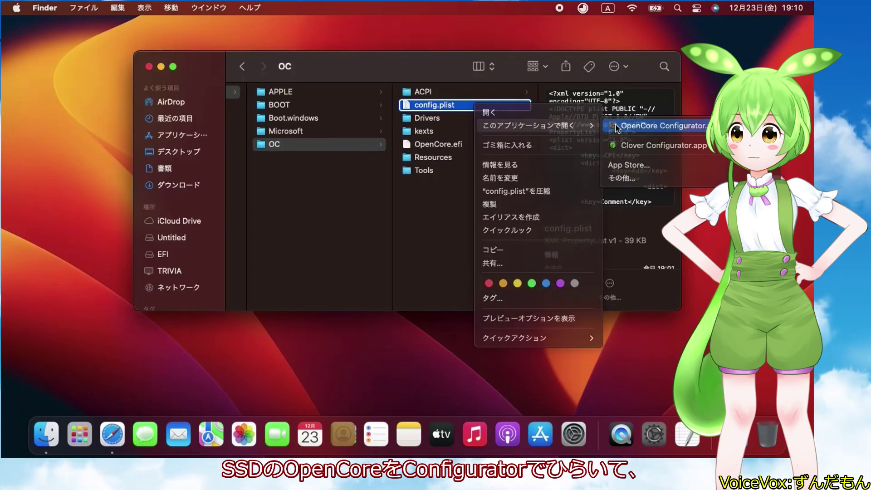
{"action": "left_click", "coordinate": [649, 125]}
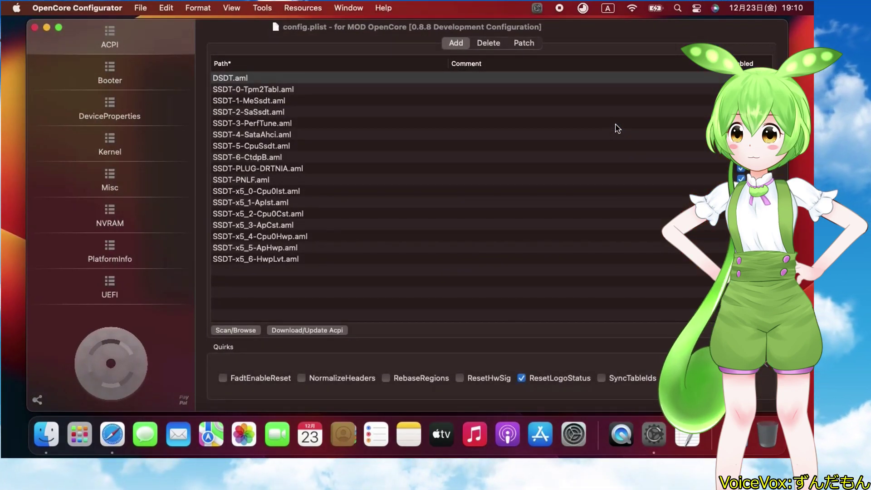
Regenerate the PlatformInfo DataHub, Generic and PlatformNVRAM data by choosing the MacBookPro14,1 (13-inch, Mid 2017) model.
{"action": "left_click", "coordinate": [109, 252]}
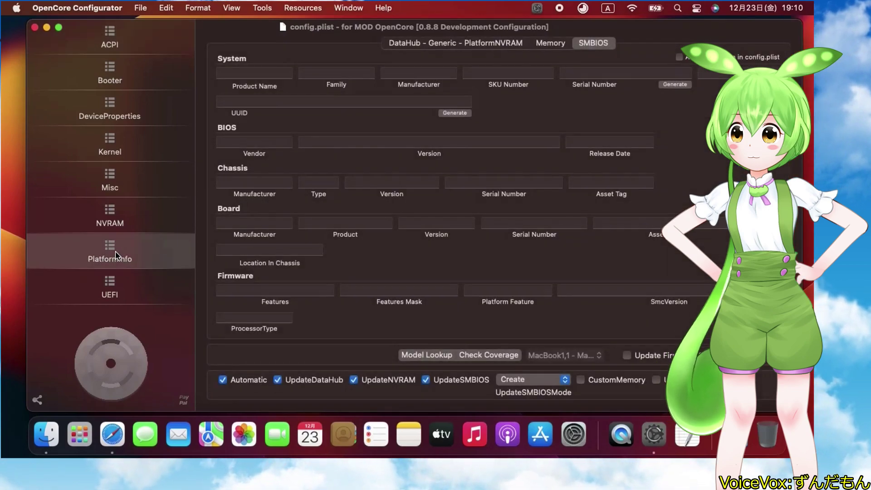
{"action": "left_click", "coordinate": [408, 44]}
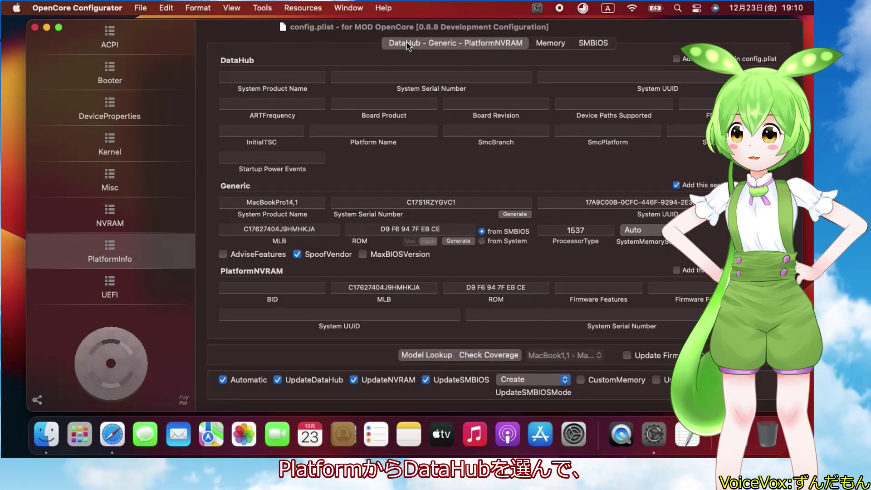
{"action": "left_click", "coordinate": [275, 204]}
{"action": "left_click", "coordinate": [599, 357]}
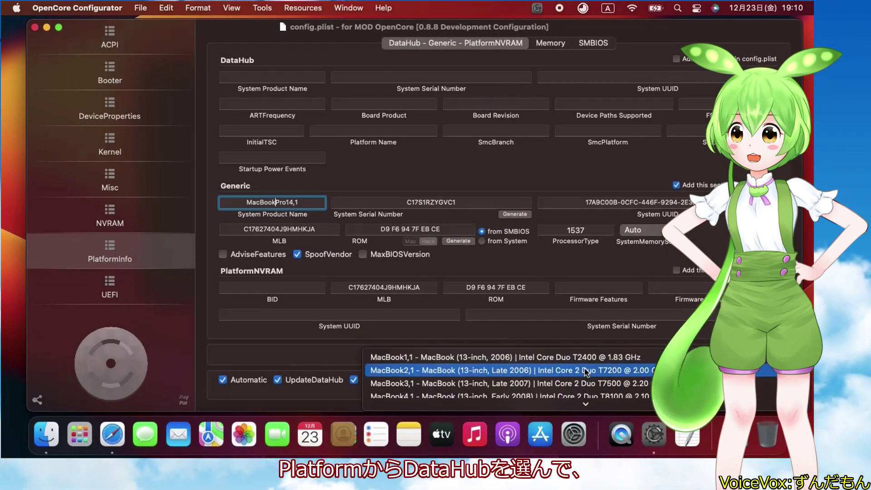
{"action": "scroll", "coordinate": [581, 363], "scroll_direction": "down", "scroll_amount": 10}
{"action": "scroll", "coordinate": [577, 374], "scroll_direction": "down", "scroll_amount": 3}
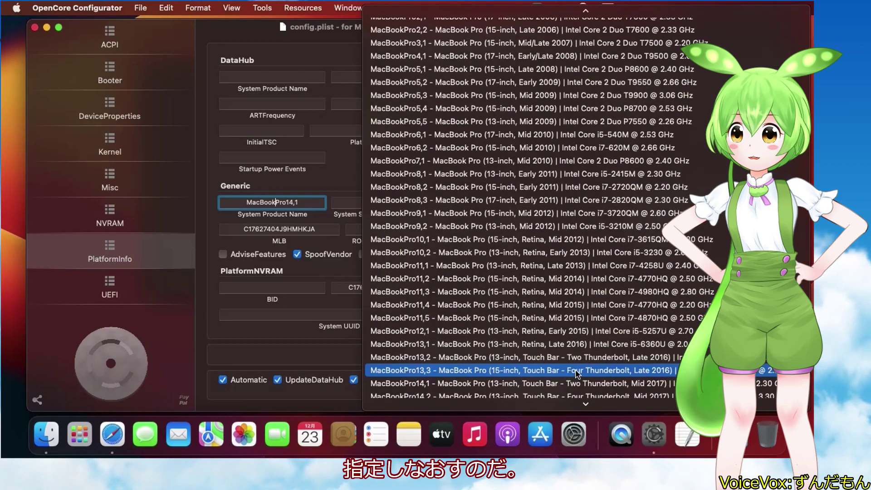
{"action": "left_click", "coordinate": [576, 384]}
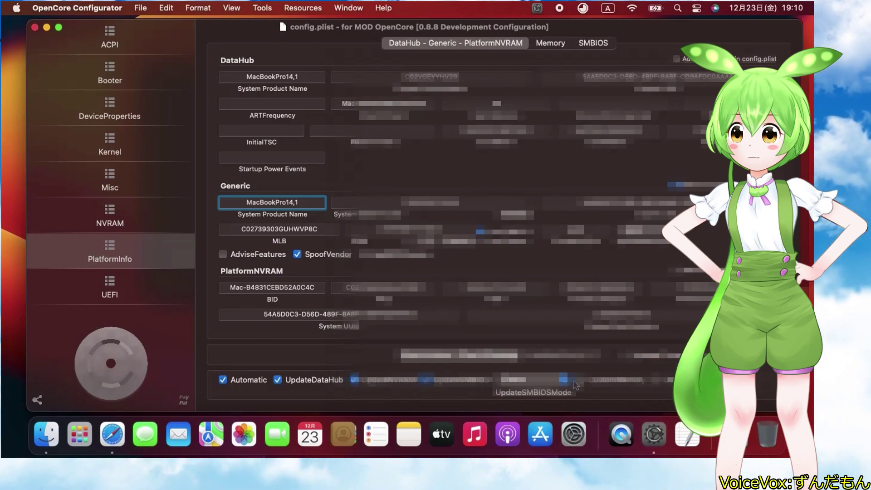
Save config.plist with the new platform data and close its window and the Finder window.
{"action": "left_click", "coordinate": [140, 8]}
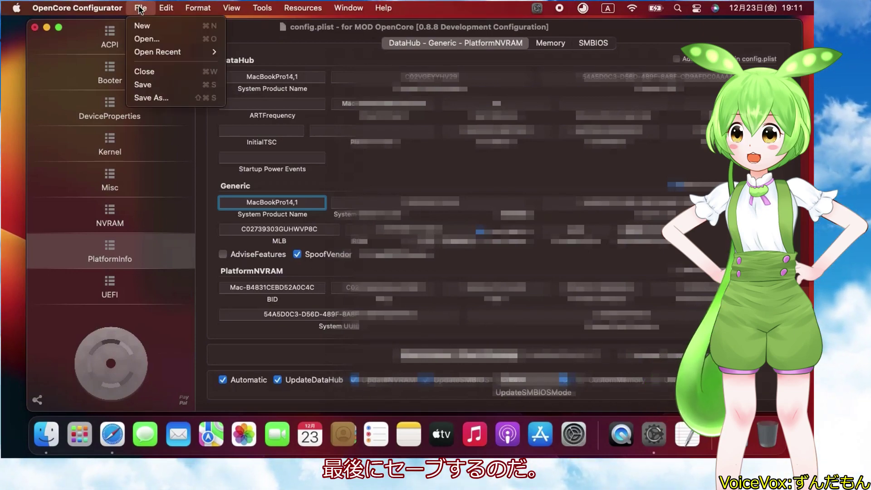
{"action": "left_click", "coordinate": [142, 84]}
{"action": "left_click", "coordinate": [36, 29]}
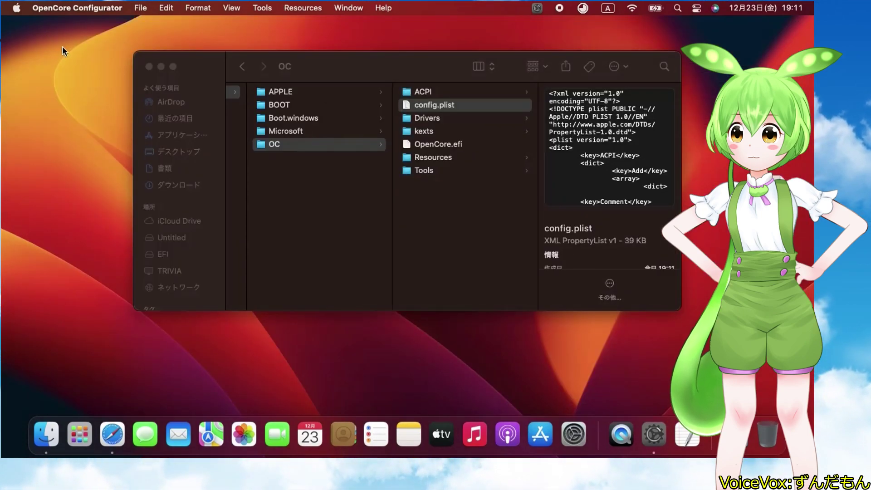
{"action": "left_click", "coordinate": [148, 67]}
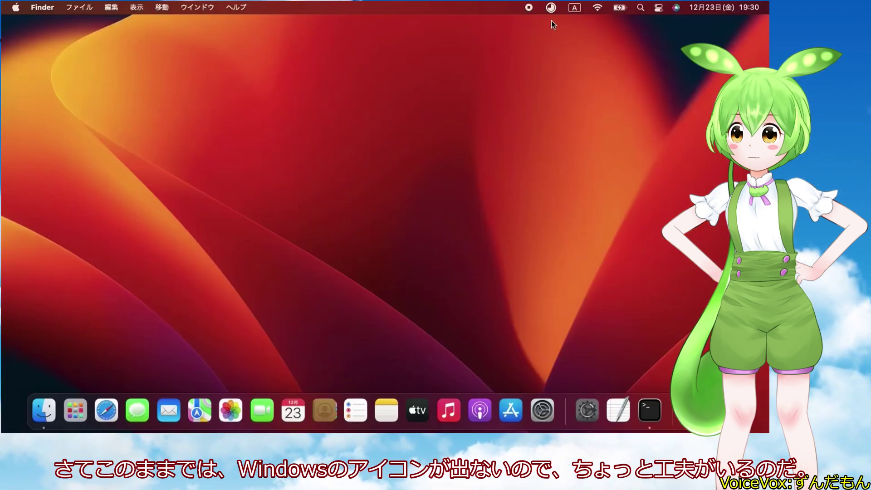
Mount EFI partition disk0s1 with EFI Agent and show its contents in Finder.
{"action": "left_click", "coordinate": [551, 7]}
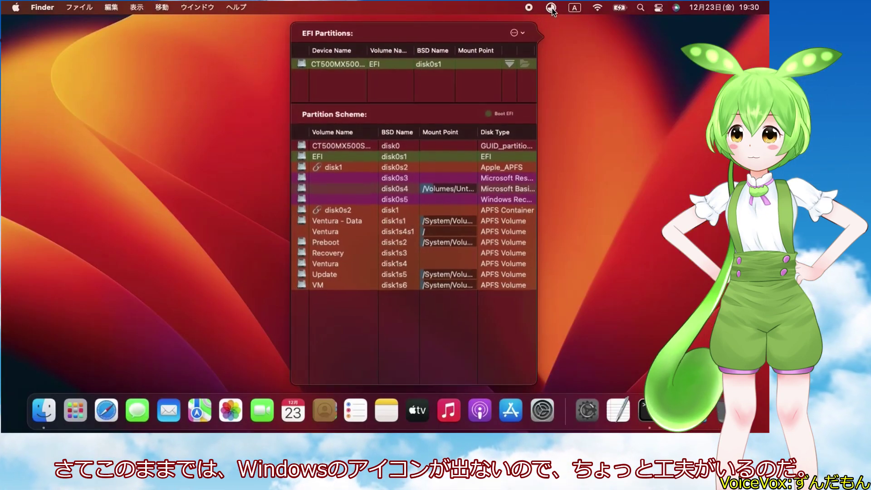
{"action": "left_click", "coordinate": [509, 63]}
{"action": "left_click", "coordinate": [524, 64]}
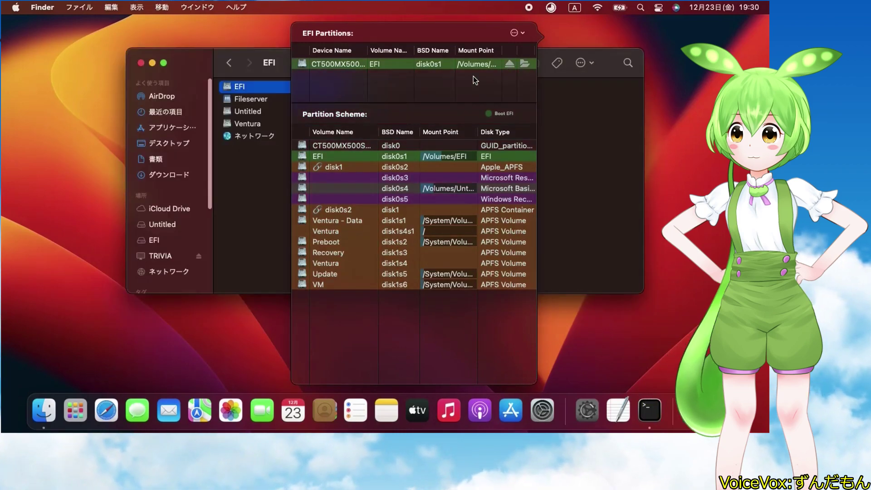
Copy Windows.icns from the Acidanthera folder under EFI/OC/Resources/Image on the EFI volume to the desktop and close the Finder window.
{"action": "left_click", "coordinate": [245, 80]}
{"action": "left_click", "coordinate": [376, 87]}
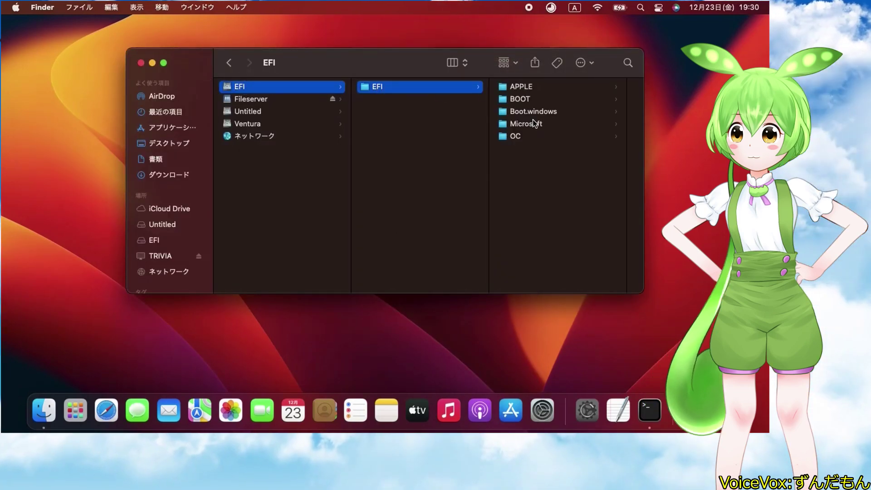
{"action": "left_click", "coordinate": [525, 136]}
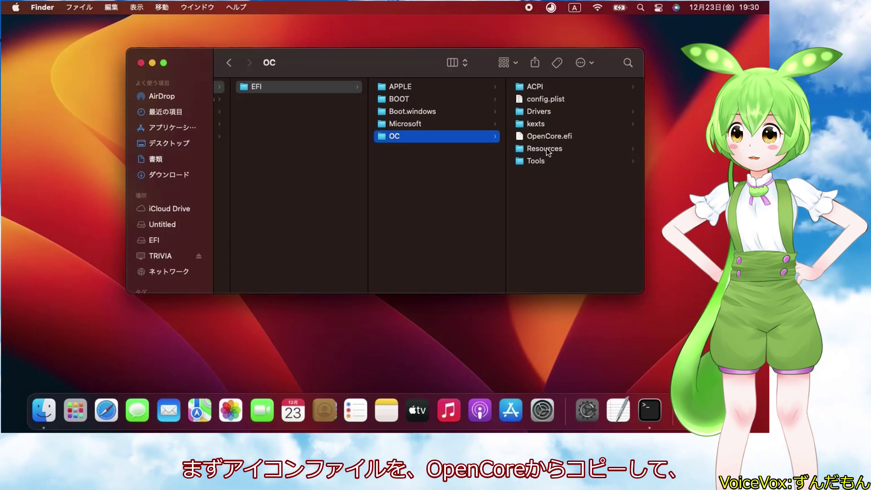
{"action": "left_click", "coordinate": [546, 149]}
{"action": "left_click", "coordinate": [542, 111]}
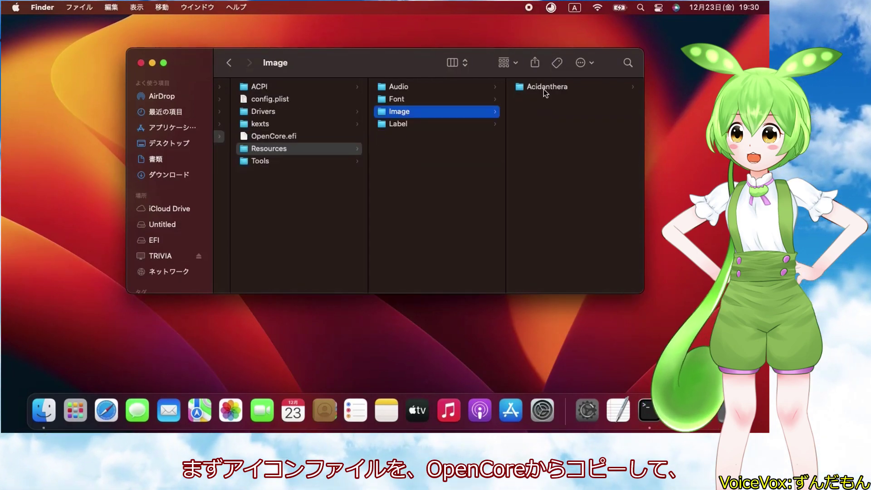
{"action": "left_click", "coordinate": [544, 86]}
{"action": "left_click", "coordinate": [543, 86]}
{"action": "scroll", "coordinate": [570, 218], "scroll_direction": "down", "scroll_amount": 5}
{"action": "left_click_drag", "start_coordinate": [561, 282], "coordinate": [567, 328]}
{"action": "left_click", "coordinate": [142, 62]}
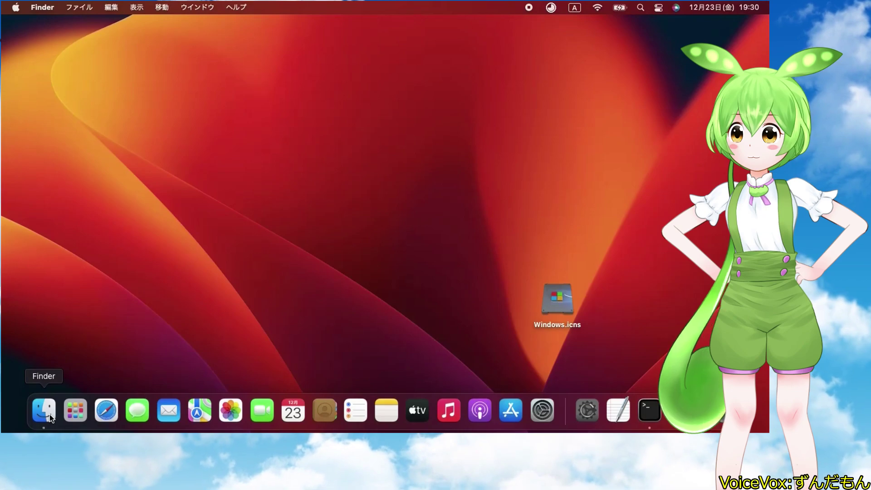
Open Terminal, change to /Volumes/EFI and list all its files with ls -al.
{"action": "left_click", "coordinate": [75, 415]}
{"action": "left_click", "coordinate": [666, 254]}
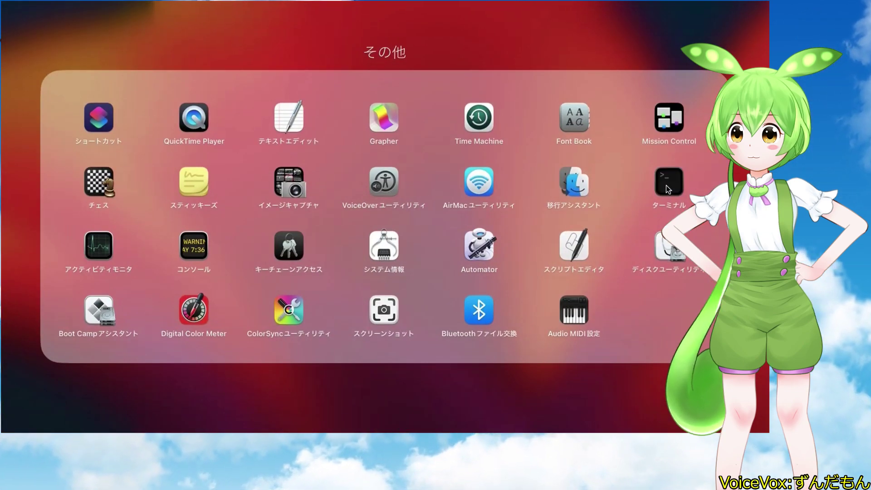
{"action": "left_click", "coordinate": [674, 195]}
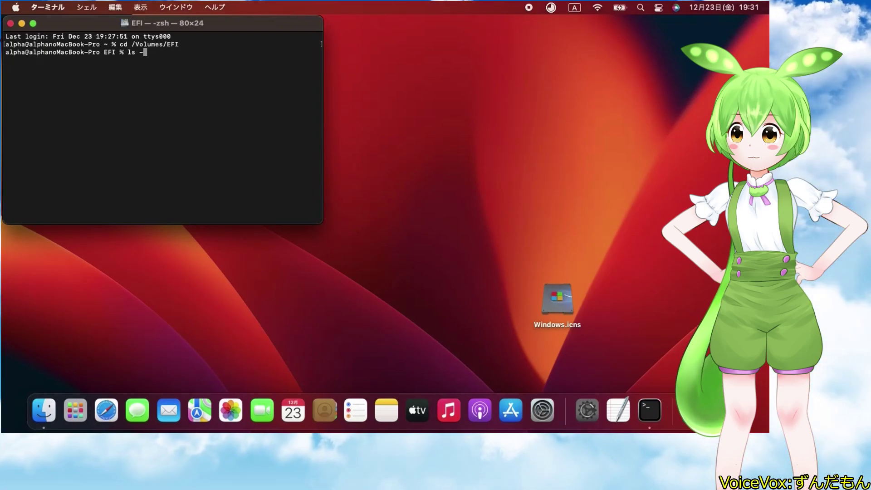
{"action": "type", "text": "al"}
{"action": "key", "text": "Return"}
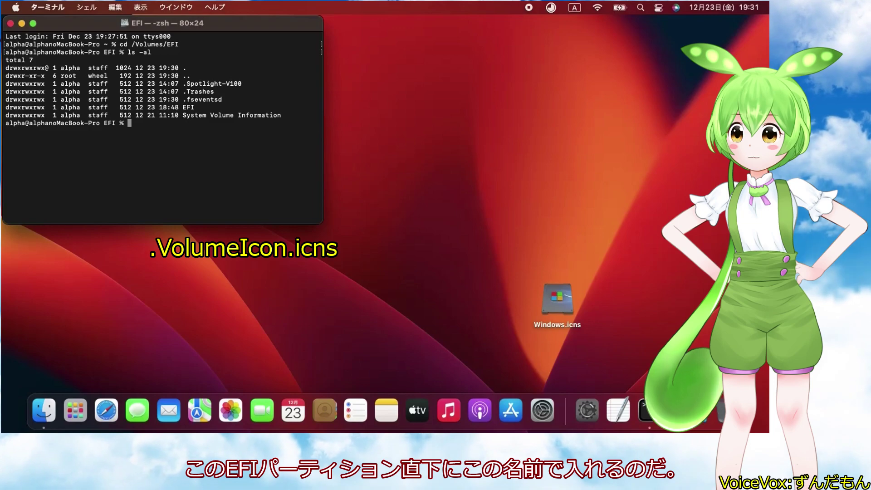
Copy ~/Desktop/Windows.icns to the EFI volume's root as .VolumeIcon.icns and list the directory with ls -al.
{"action": "type", "text": "cp ~"}
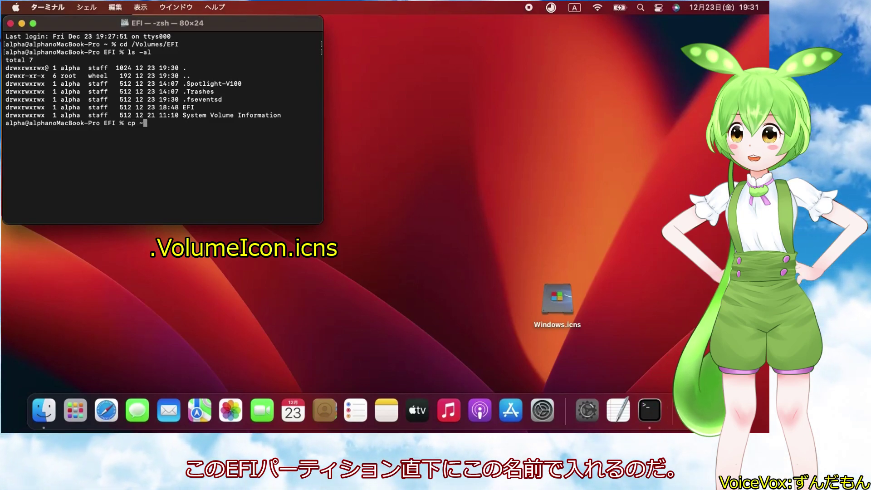
{"action": "type", "text": "/Desk"}
{"action": "key", "text": "Tab"}
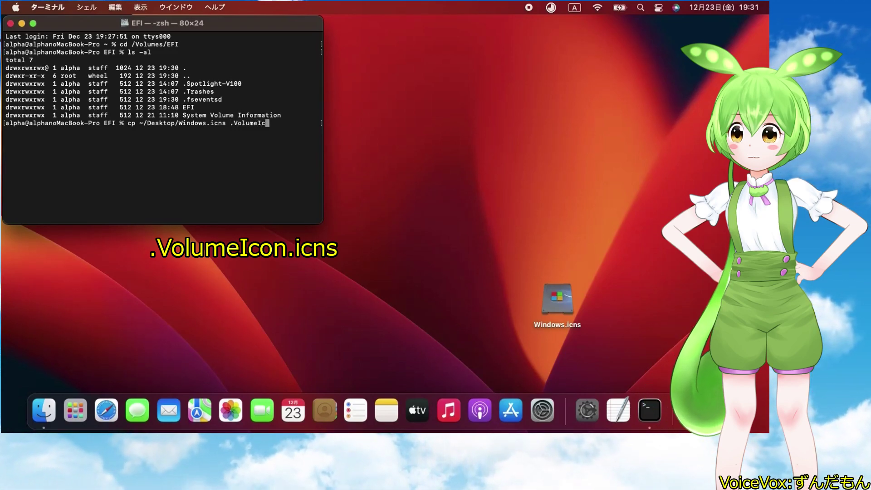
{"action": "type", "text": "icns"}
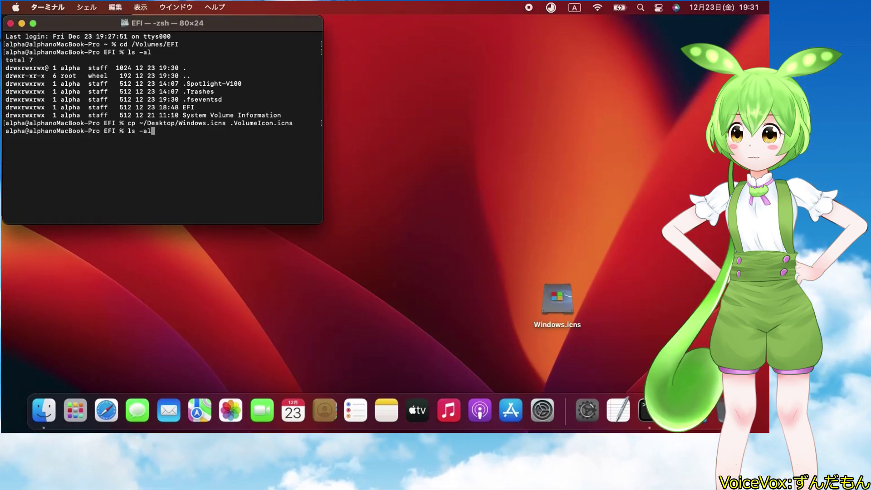
{"action": "key", "text": "Return"}
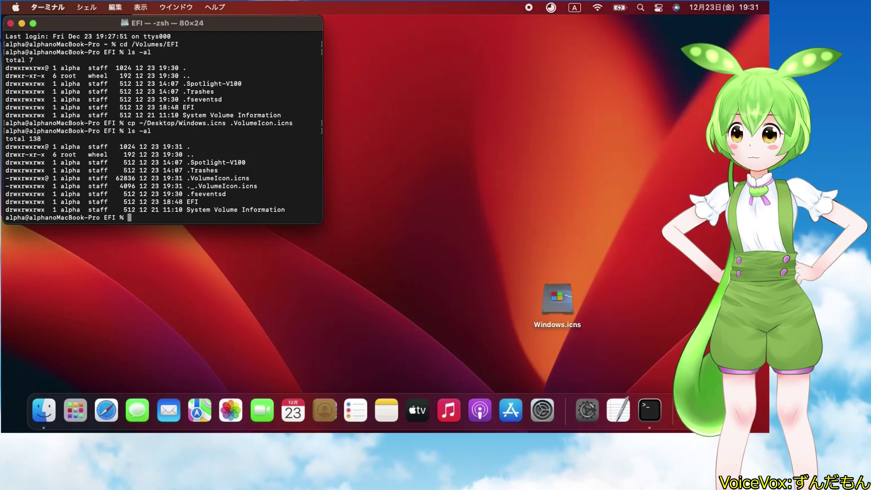